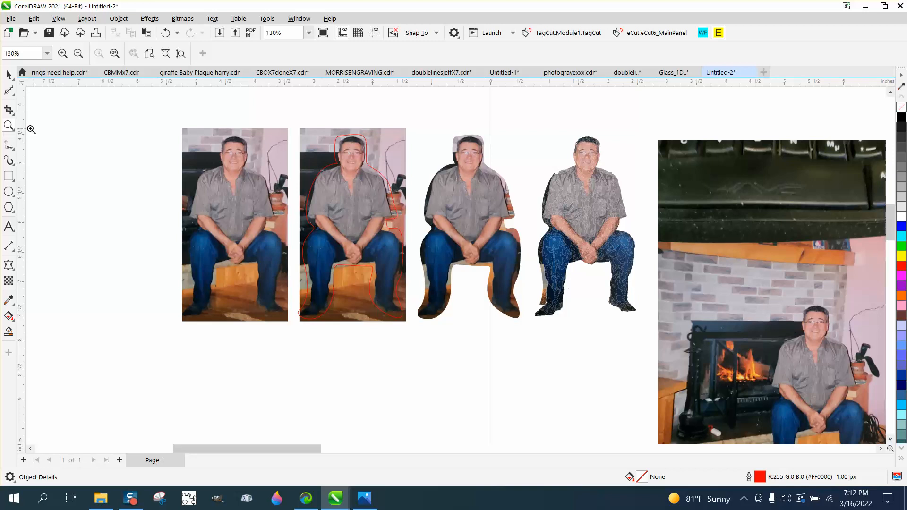
# - Try moving the red body outline off the second photo, and undo the move
pyautogui.moveTo(303, 169); pyautogui.dragTo(455, 328)
pyautogui.scroll(-2, 437, 245)
pyautogui.click(8, 74)
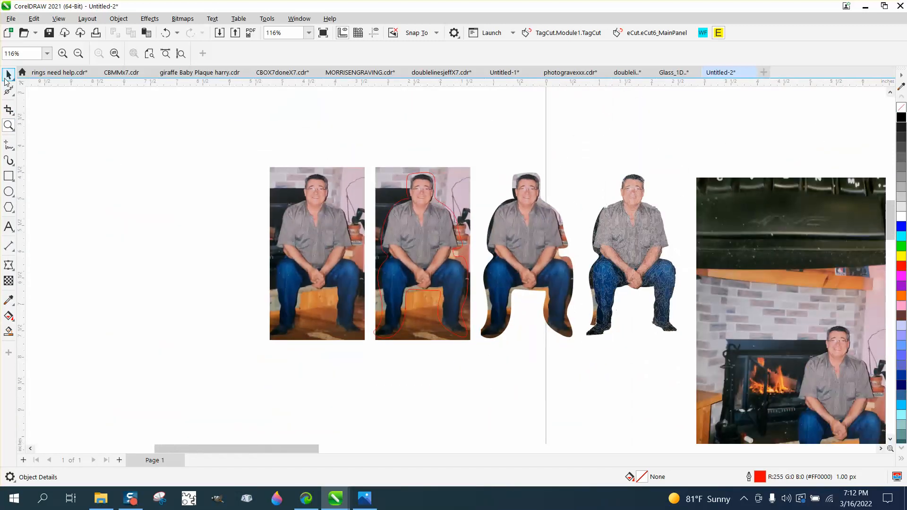
pyautogui.moveTo(429, 176); pyautogui.dragTo(178, 170)
pyautogui.click(165, 33)
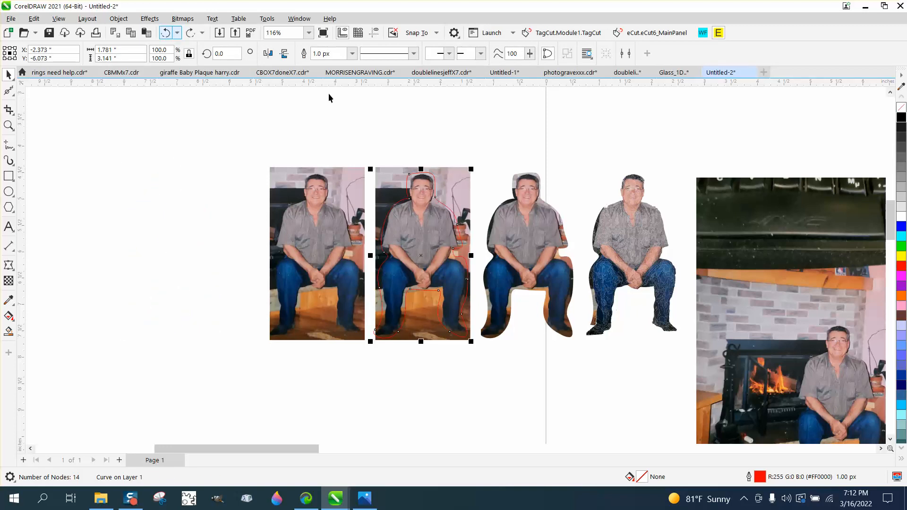
# - Intersect the red outline with the second photo, and place the outline and the resulting cut-out in the empty area beside the photos
pyautogui.moveTo(369, 150); pyautogui.dragTo(485, 361)
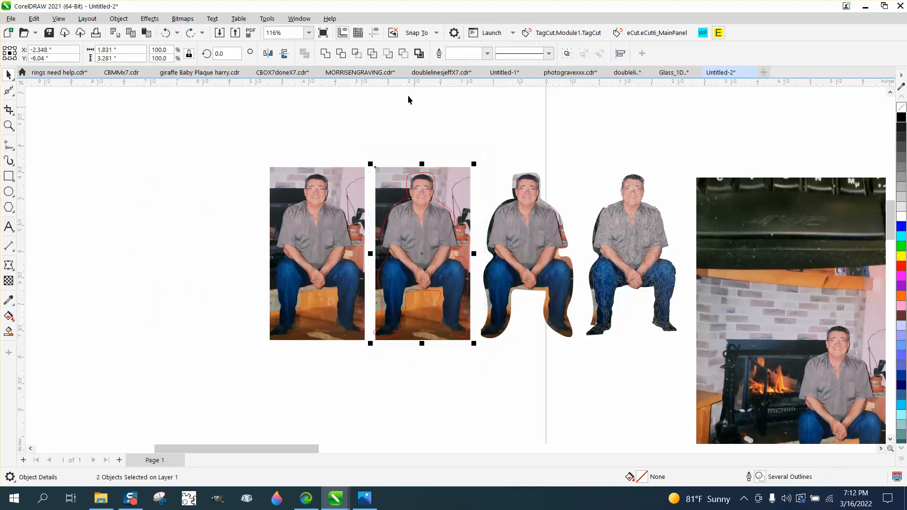
pyautogui.click(372, 53)
pyautogui.moveTo(423, 254); pyautogui.dragTo(193, 240)
pyautogui.moveTo(394, 252); pyautogui.dragTo(95, 237)
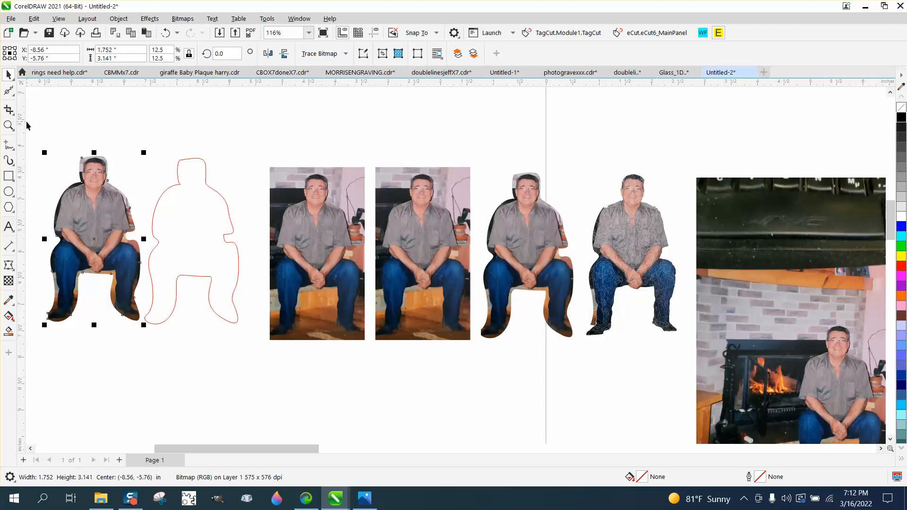
# - Examine the traced copy of the seated man up close, selecting the pieces around the torso to check its separate objects
pyautogui.click(9, 125)
pyautogui.moveTo(487, 157); pyautogui.dragTo(711, 341)
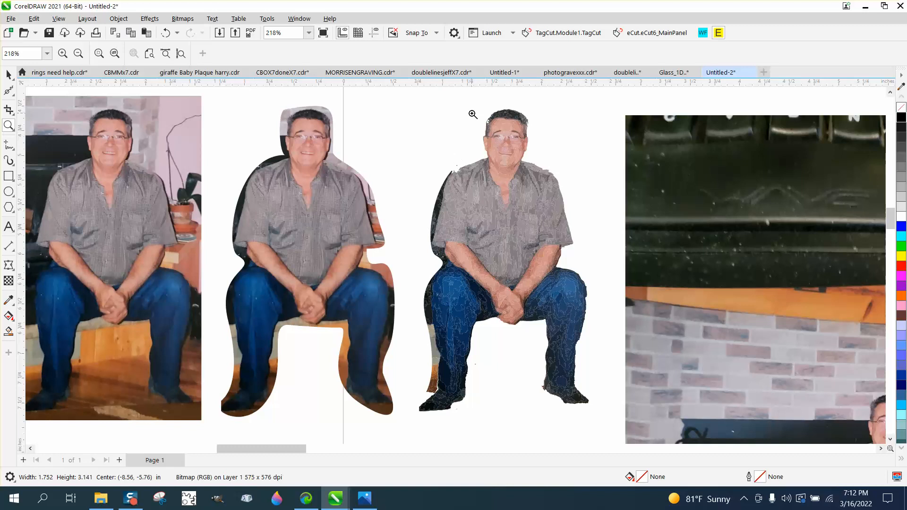
pyautogui.moveTo(598, 183); pyautogui.dragTo(598, 183)
pyautogui.scroll(-3, 486, 182)
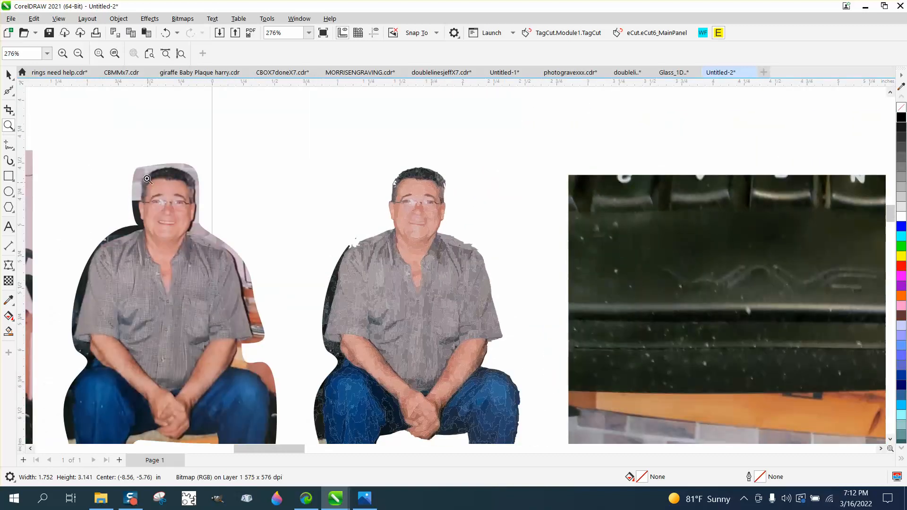
pyautogui.scroll(-1, 190, 172)
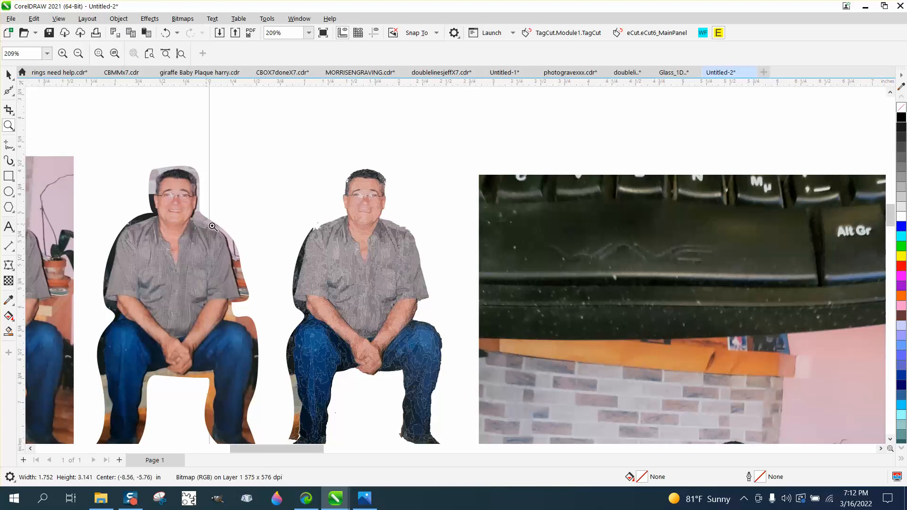
pyautogui.click(8, 74)
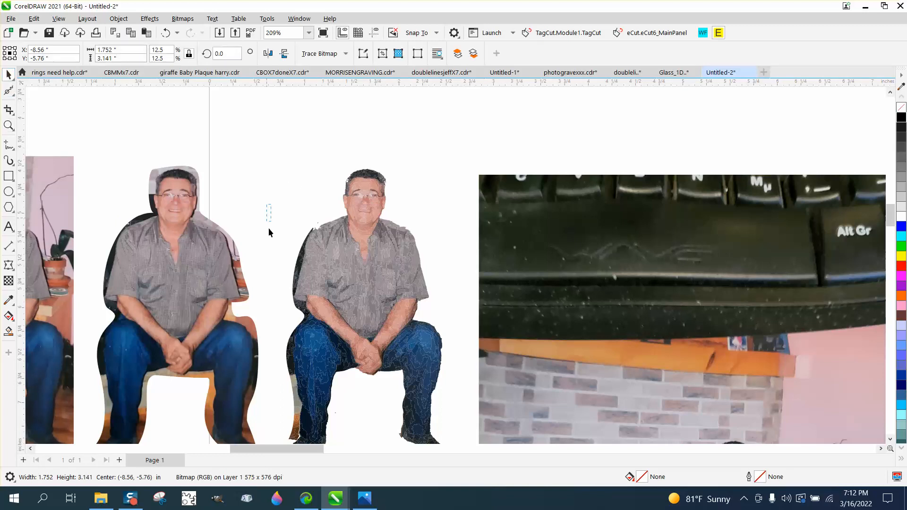
pyautogui.moveTo(269, 203); pyautogui.dragTo(514, 339)
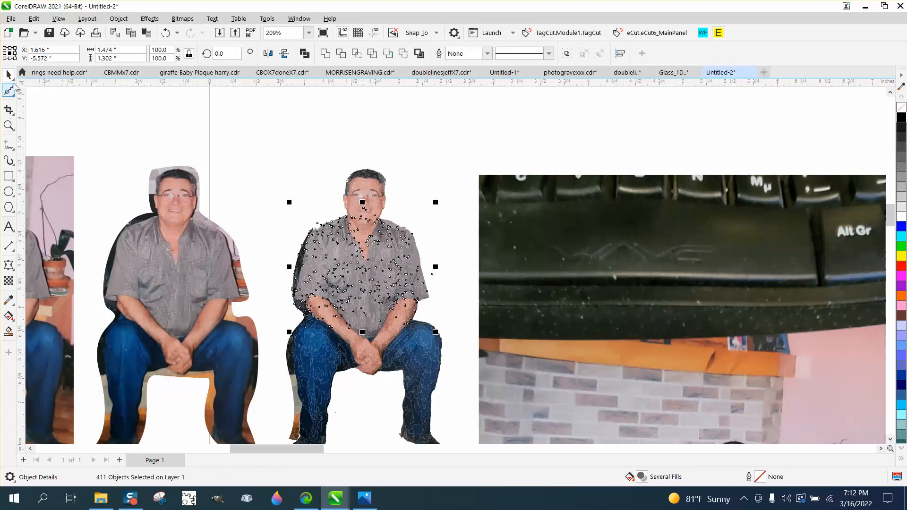
pyautogui.press('space')
pyautogui.click(9, 126)
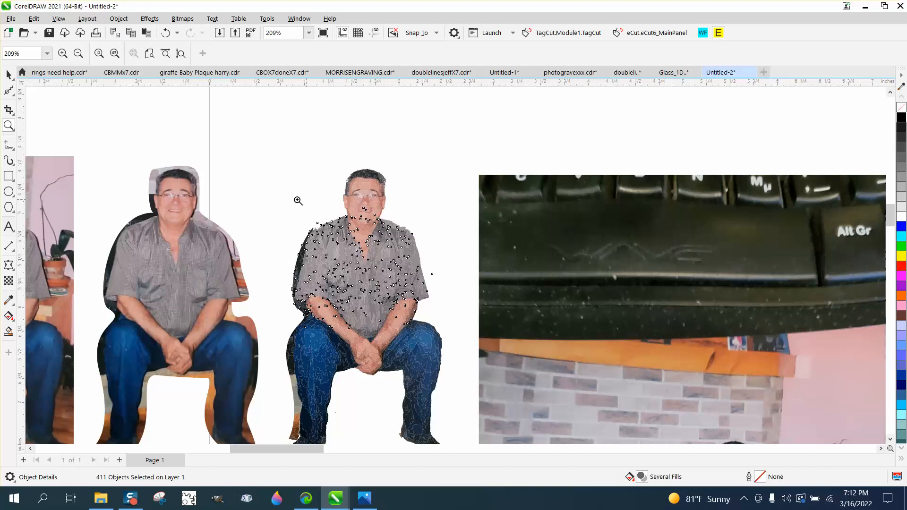
pyautogui.moveTo(280, 213); pyautogui.dragTo(471, 304)
pyautogui.press('space')
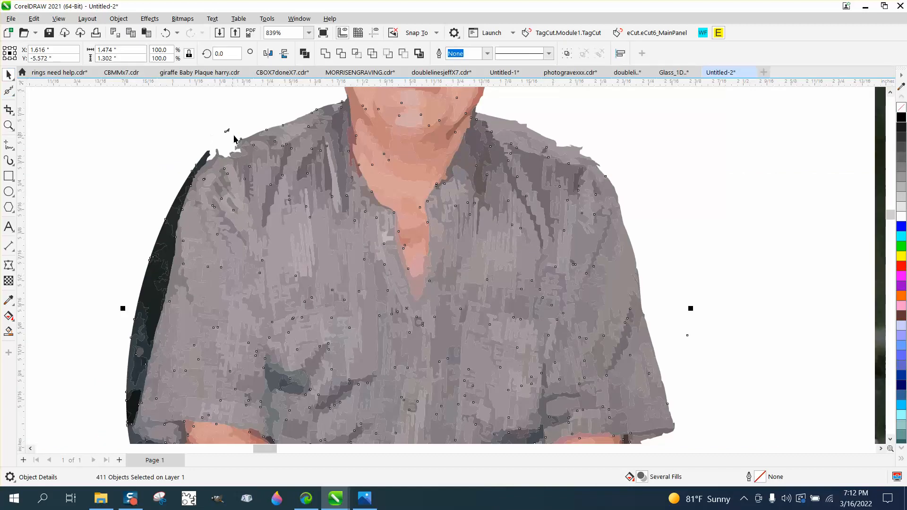
# - Delete the stray fragment above the traced figure's left-hand shoulder and the black background pieces along that shoulder's edge
pyautogui.click(186, 129)
pyautogui.click(227, 129)
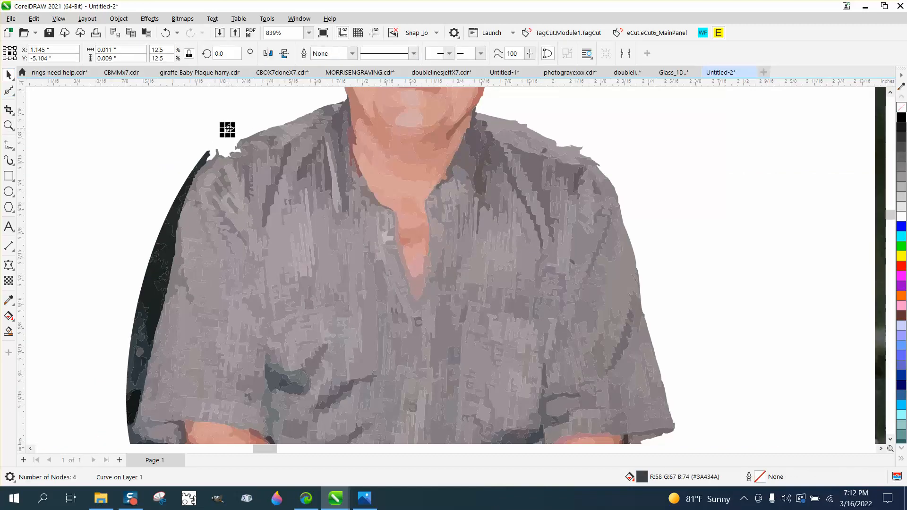
pyautogui.press('Delete')
pyautogui.click(209, 154)
pyautogui.press('Delete')
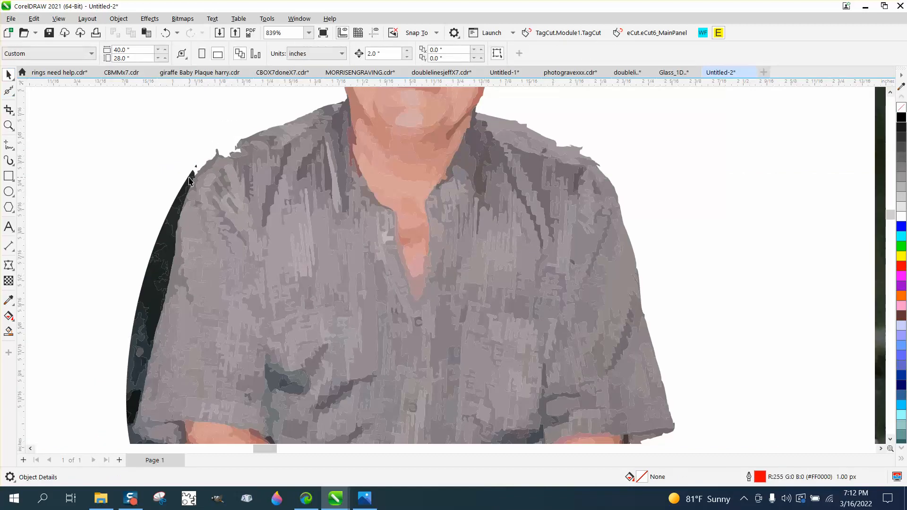
pyautogui.click(189, 180)
pyautogui.press('Delete')
pyautogui.click(188, 192)
pyautogui.press('Delete')
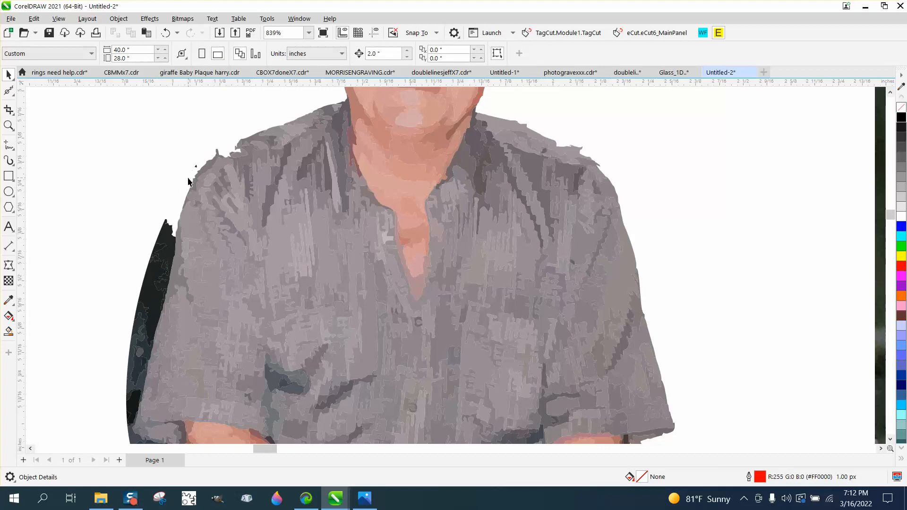
# - Delete the dark background pieces running down beside the upper part of the left-hand sleeve
pyautogui.click(164, 239)
pyautogui.press('Delete')
pyautogui.click(161, 246)
pyautogui.press('Delete')
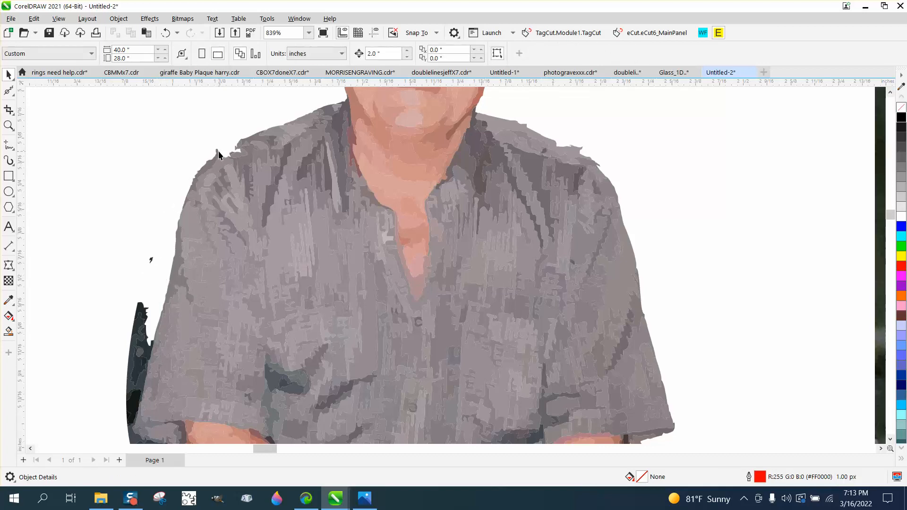
pyautogui.click(142, 317)
pyautogui.press('Delete')
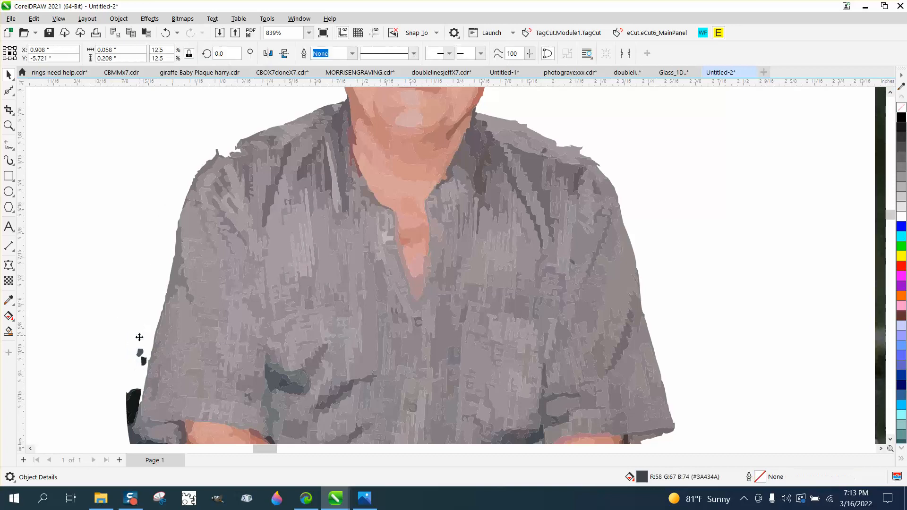
# - Delete the two small dark fragments floating beside the lower part of the left-hand sleeve
pyautogui.scroll(-2, 114, 263)
pyautogui.click(8, 125)
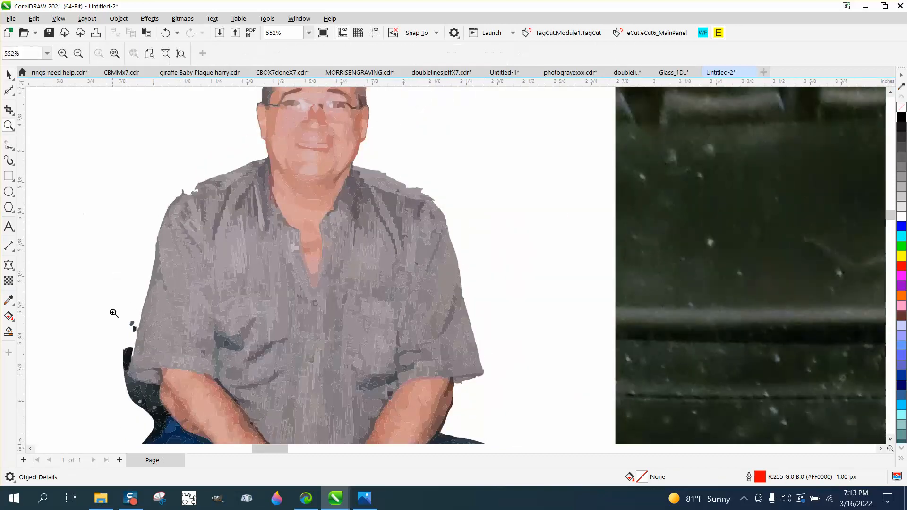
pyautogui.moveTo(94, 320); pyautogui.dragTo(237, 425)
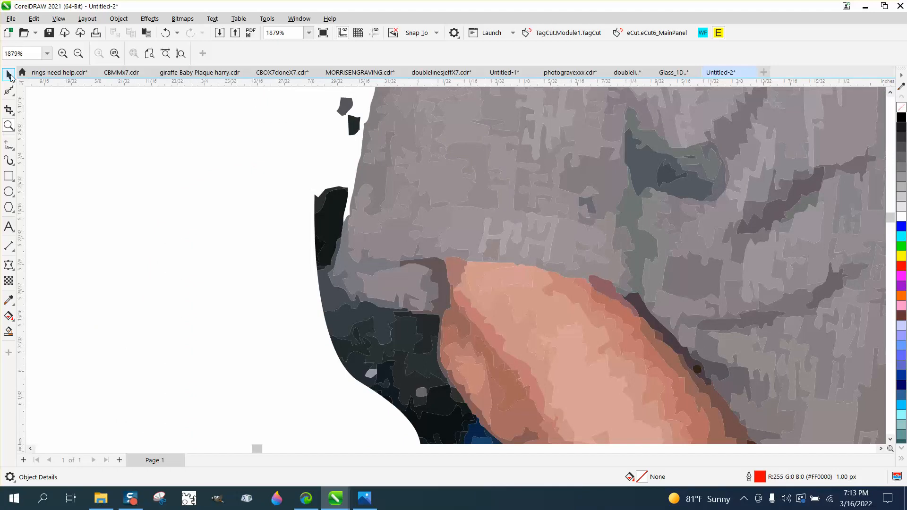
pyautogui.click(9, 74)
pyautogui.click(355, 130)
pyautogui.press('Delete')
pyautogui.click(345, 106)
pyautogui.press('Delete')
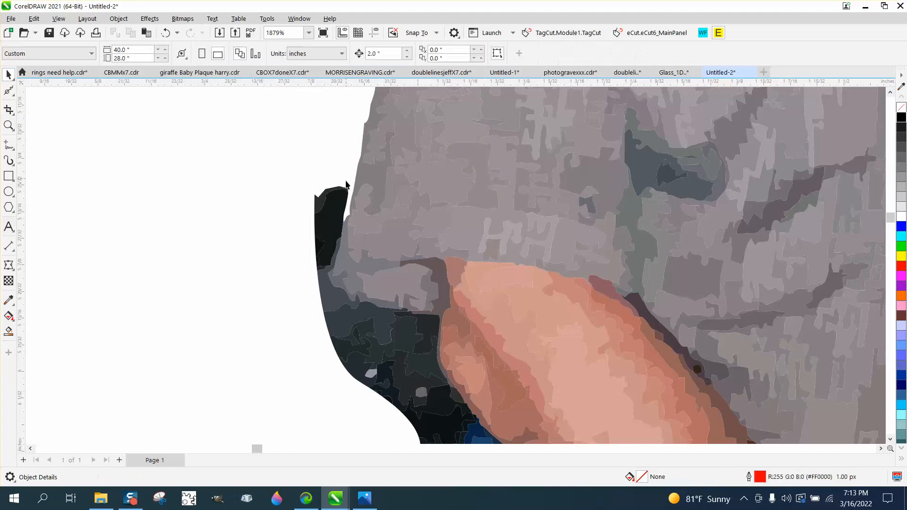
# - Delete the black background pieces touching the outer edge of the sleeve just above the cuff
pyautogui.click(330, 198)
pyautogui.press('Delete')
pyautogui.click(322, 200)
pyautogui.press('Delete')
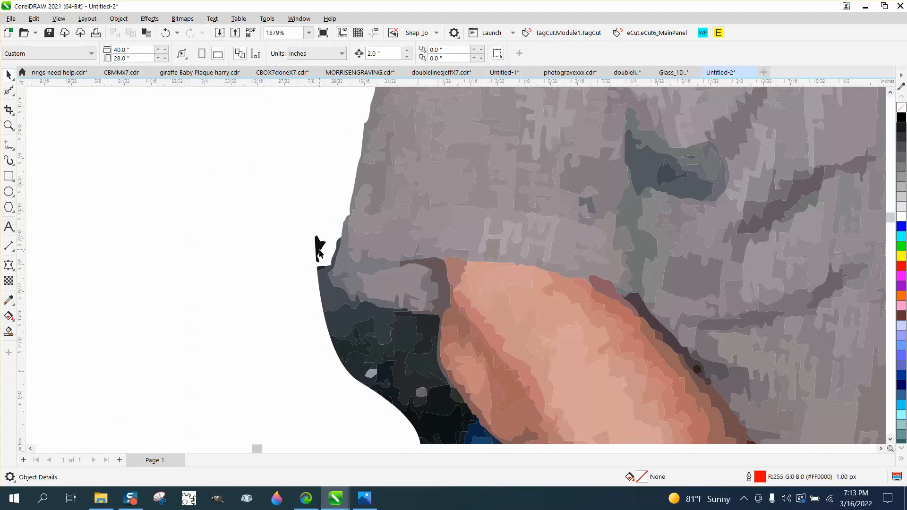
pyautogui.click(319, 250)
pyautogui.press('Delete')
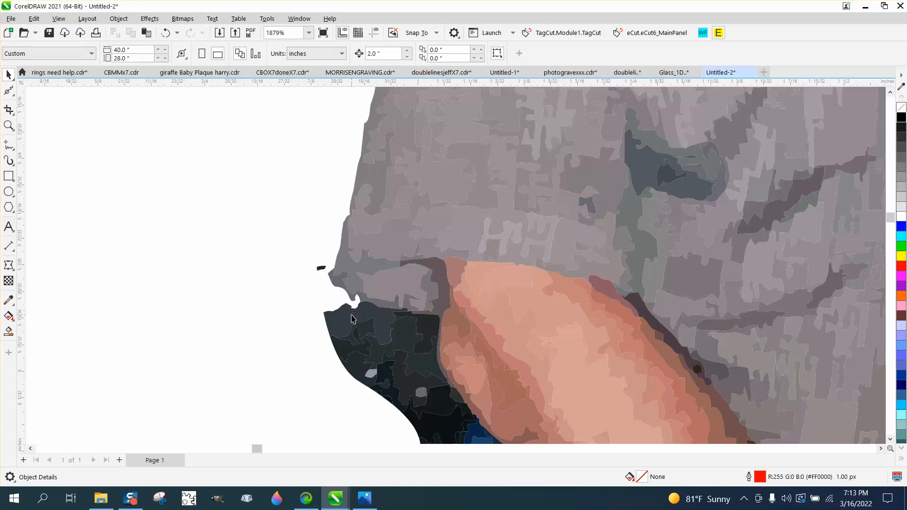
# - Delete the slate and dark green pieces below the sleeve cuff, plus the small stray fragment beside the cuff
pyautogui.click(351, 318)
pyautogui.press('Delete')
pyautogui.click(321, 273)
pyautogui.click(401, 345)
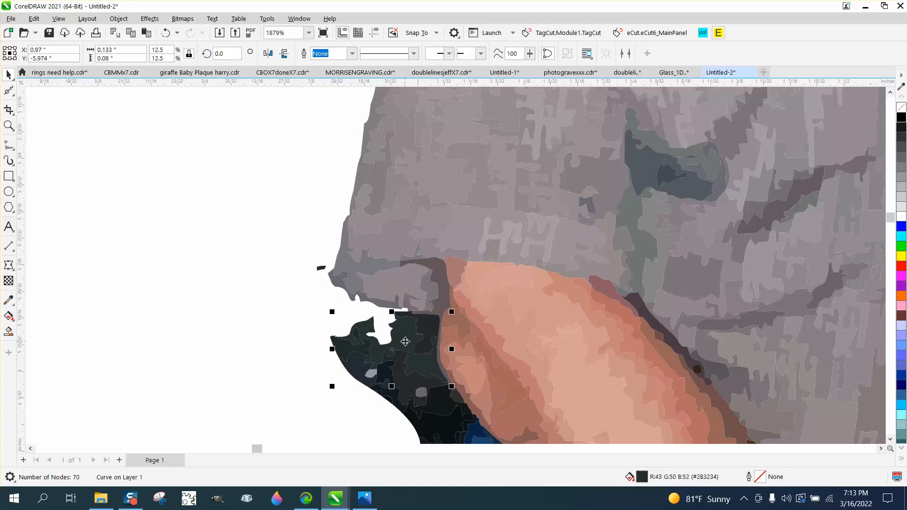
pyautogui.press('Delete')
pyautogui.click(322, 268)
pyautogui.press('Delete')
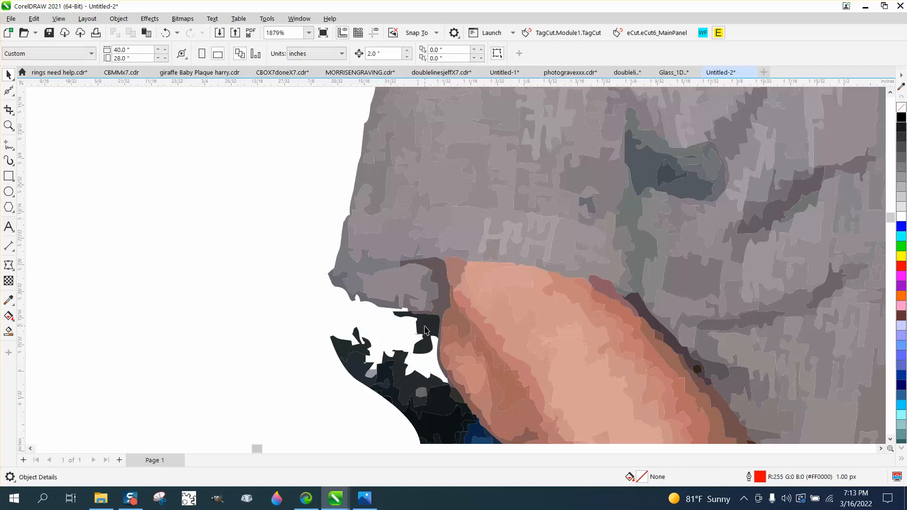
# - Delete the dark background pieces between the sleeve cuff and the forearm
pyautogui.click(424, 326)
pyautogui.press('Delete')
pyautogui.click(397, 365)
pyautogui.press('Delete')
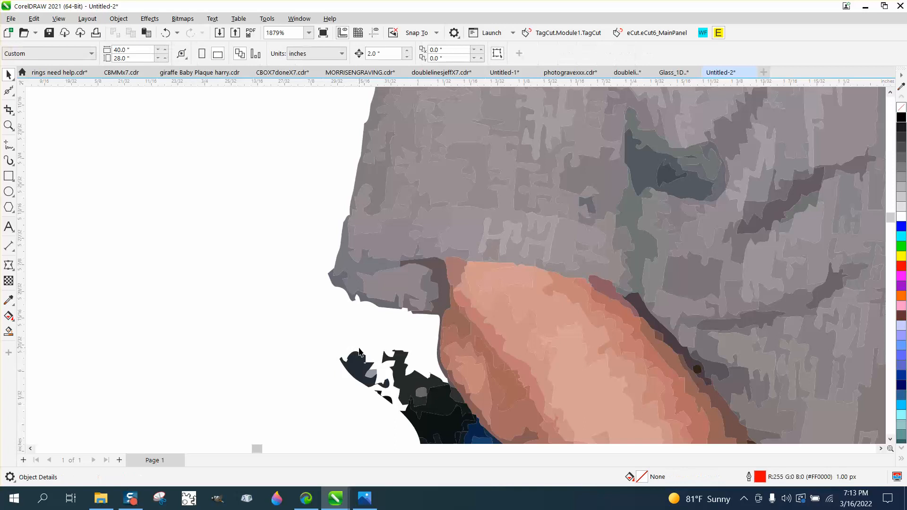
pyautogui.click(397, 383)
pyautogui.press('Delete')
# - Delete the remaining grey and black background fragments beside the elbow, down to the top of the jeans
pyautogui.click(396, 384)
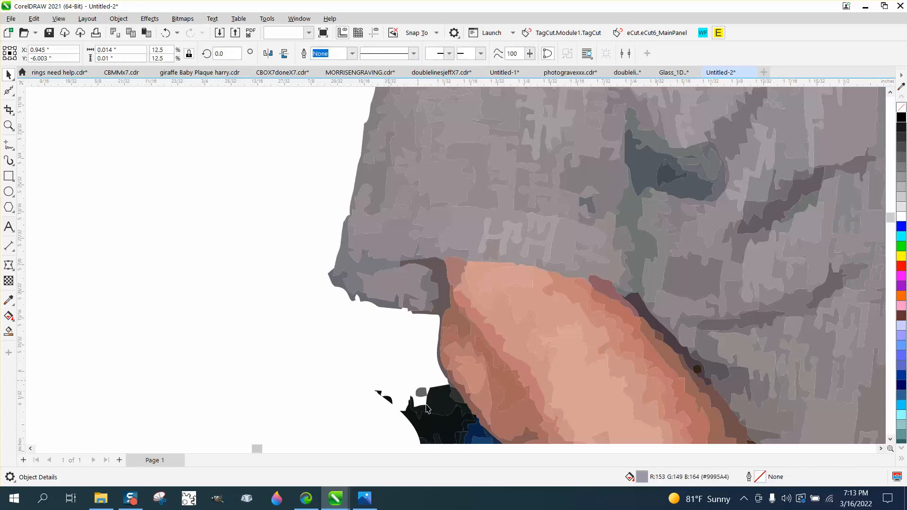
pyautogui.press('Delete')
pyautogui.click(420, 394)
pyautogui.press('Delete')
pyautogui.click(392, 398)
pyautogui.press('Delete')
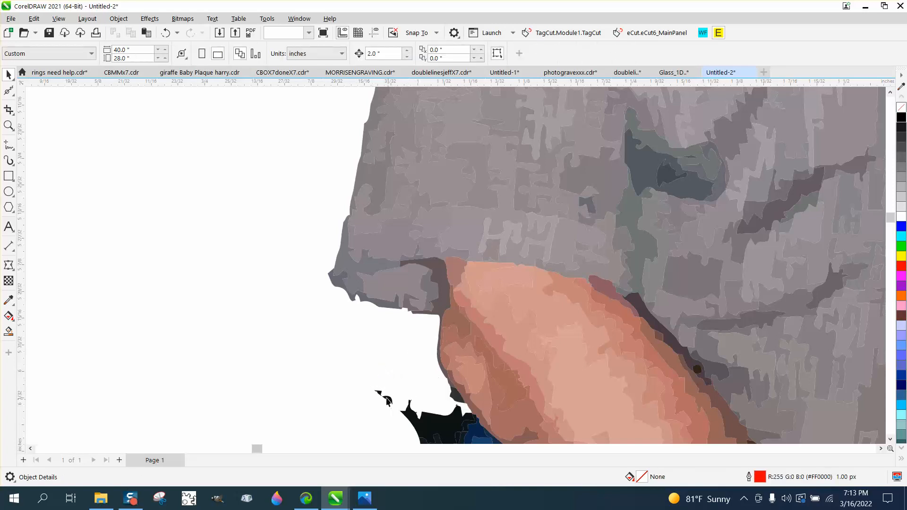
pyautogui.click(409, 413)
pyautogui.press('Delete')
# - Delete the small dark fragment on the elbow's edge and the dark blue piece where the forearm meets the jeans
pyautogui.scroll(-2, 370, 337)
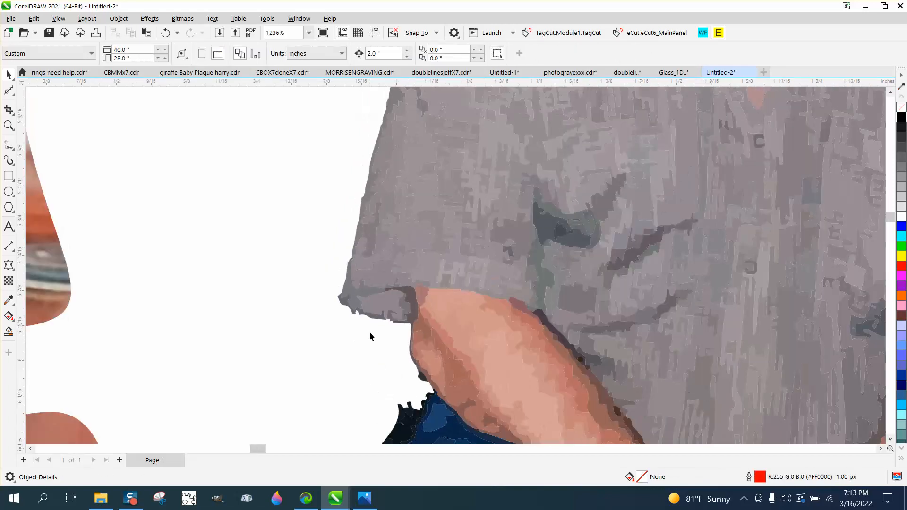
pyautogui.click(423, 378)
pyautogui.press('Delete')
pyautogui.click(435, 409)
pyautogui.press('Delete')
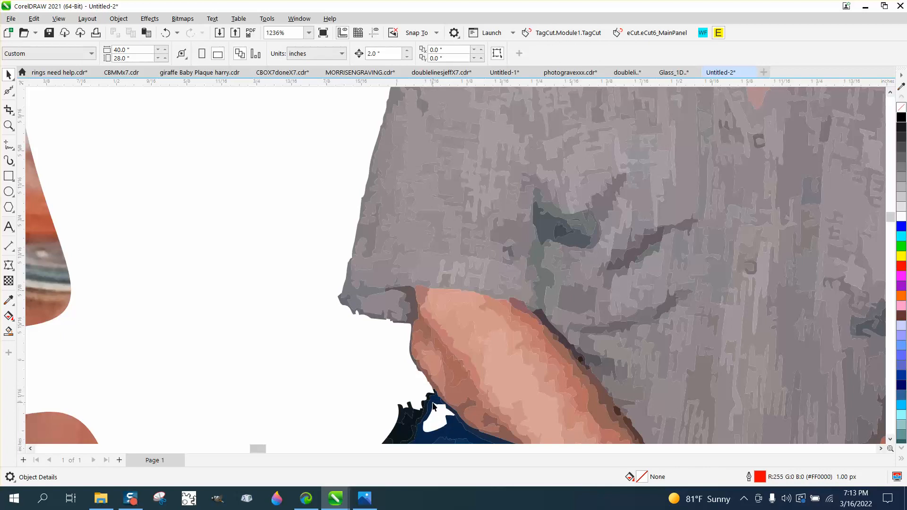
# - Try deleting the dark blue piece along the top of the jeans leg, and undo that deletion
pyautogui.click(434, 406)
pyautogui.press('Delete')
pyautogui.scroll(-5, 430, 399)
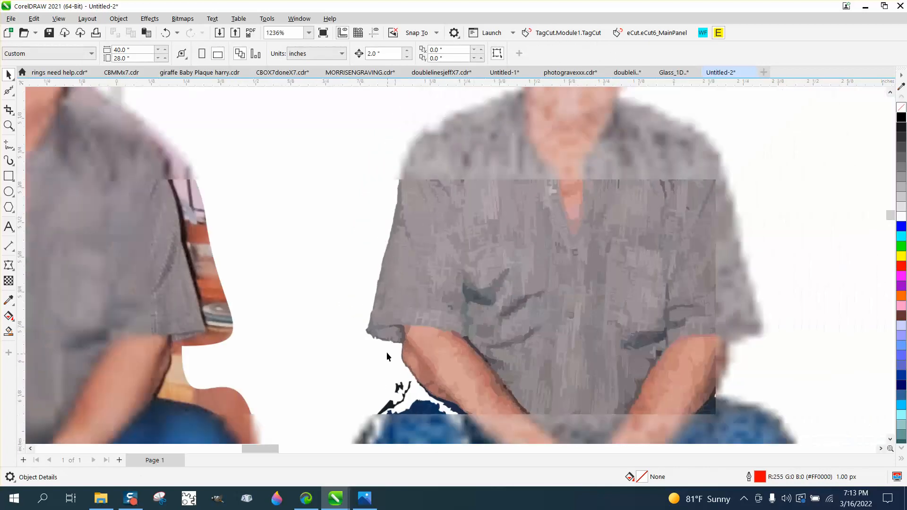
pyautogui.scroll(-2, 297, 267)
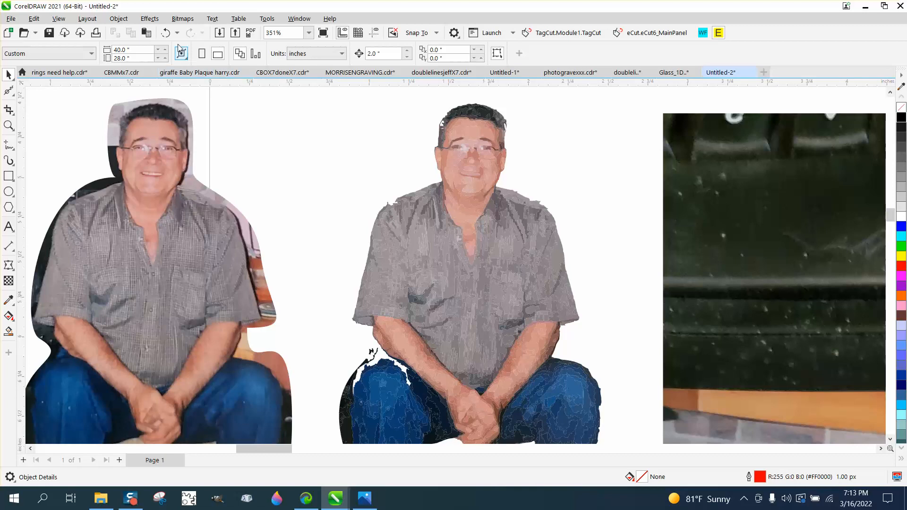
pyautogui.click(168, 35)
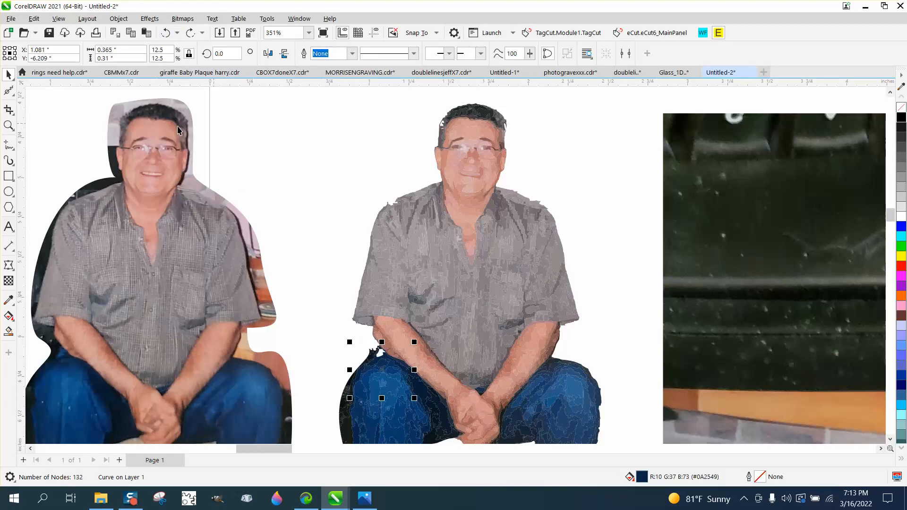
# - Delete the black background pieces along the upper outer edge of the left-hand jeans leg
pyautogui.click(9, 125)
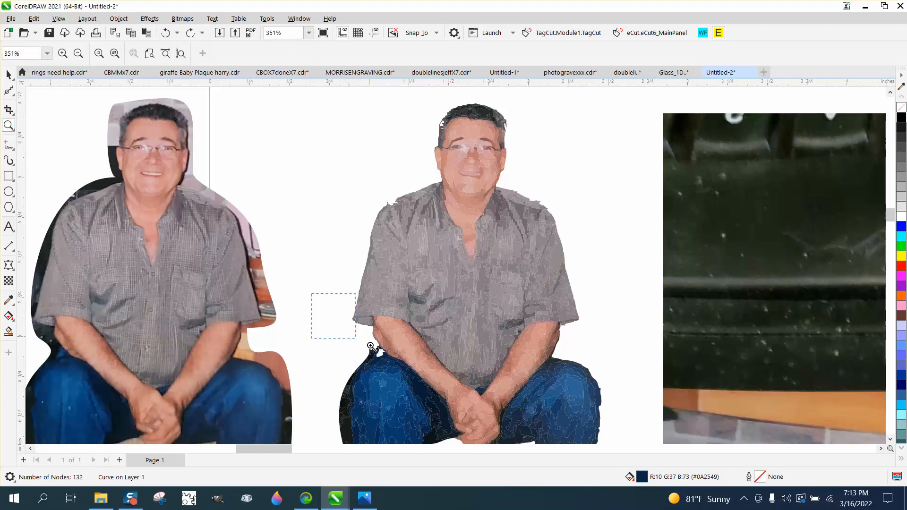
pyautogui.moveTo(371, 346); pyautogui.dragTo(529, 421)
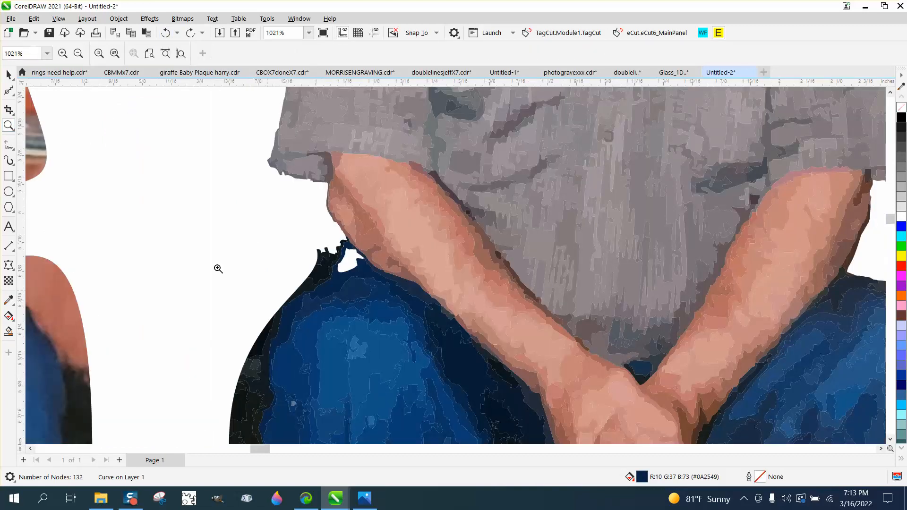
pyautogui.click(8, 74)
pyautogui.click(326, 255)
pyautogui.press('Delete')
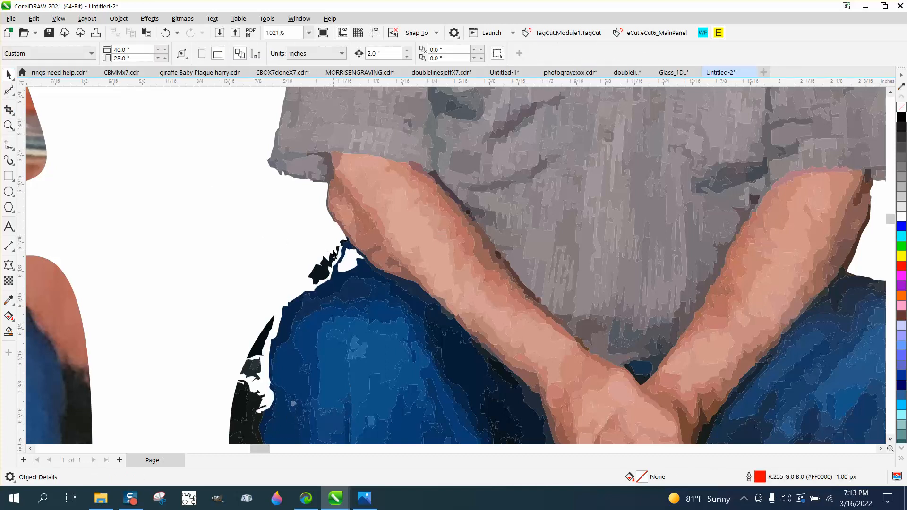
pyautogui.click(332, 256)
pyautogui.press('Delete')
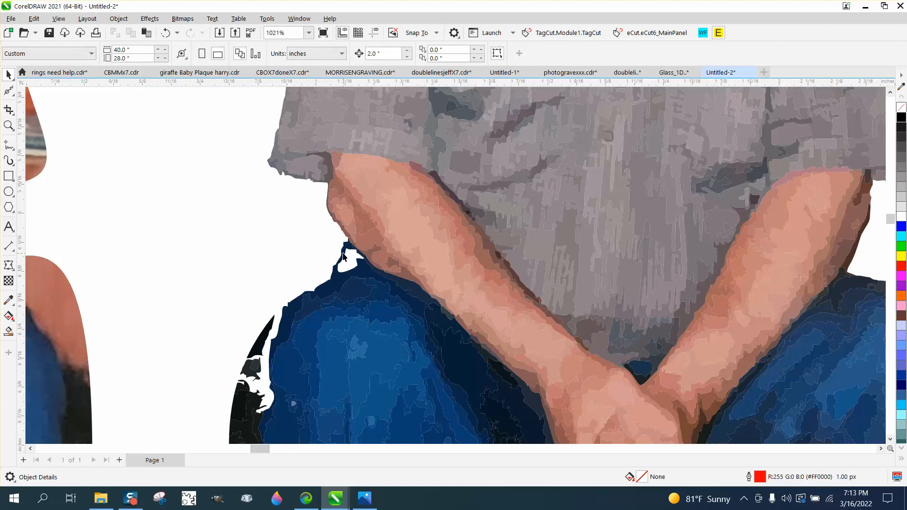
# - Delete the black background pieces beside the outer edge of the left-hand knee
pyautogui.click(343, 254)
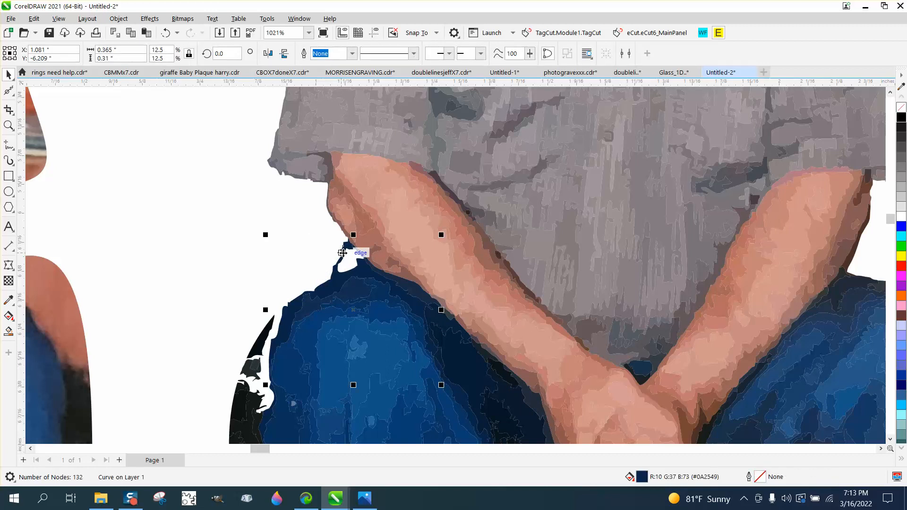
pyautogui.scroll(-2, 255, 276)
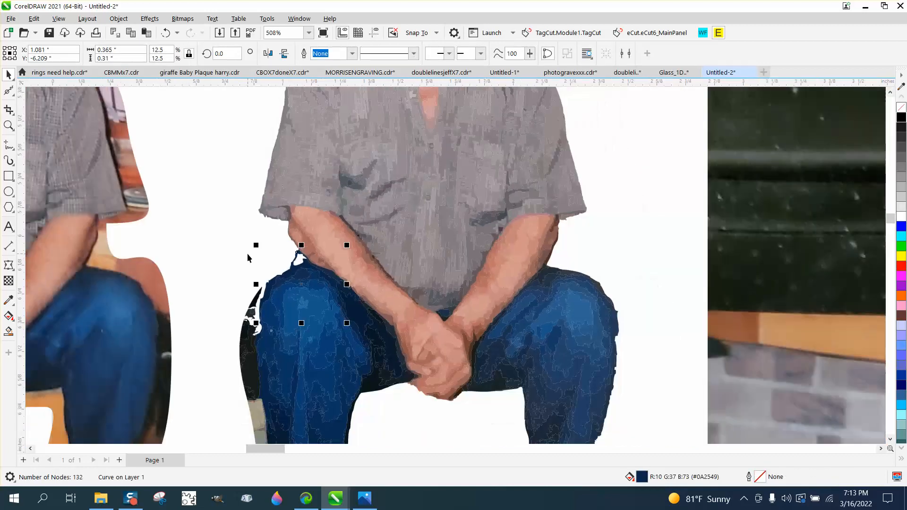
pyautogui.click(254, 305)
pyautogui.press('Delete')
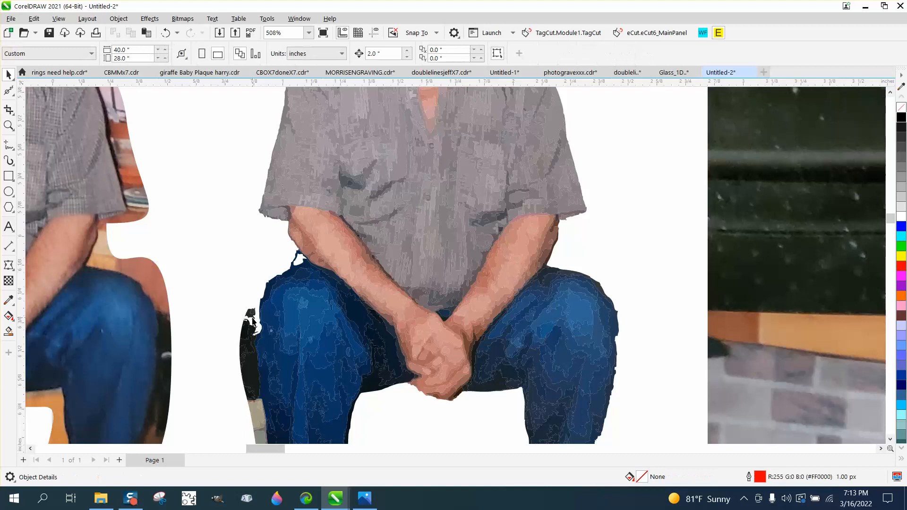
pyautogui.click(251, 328)
pyautogui.press('Delete')
pyautogui.click(253, 312)
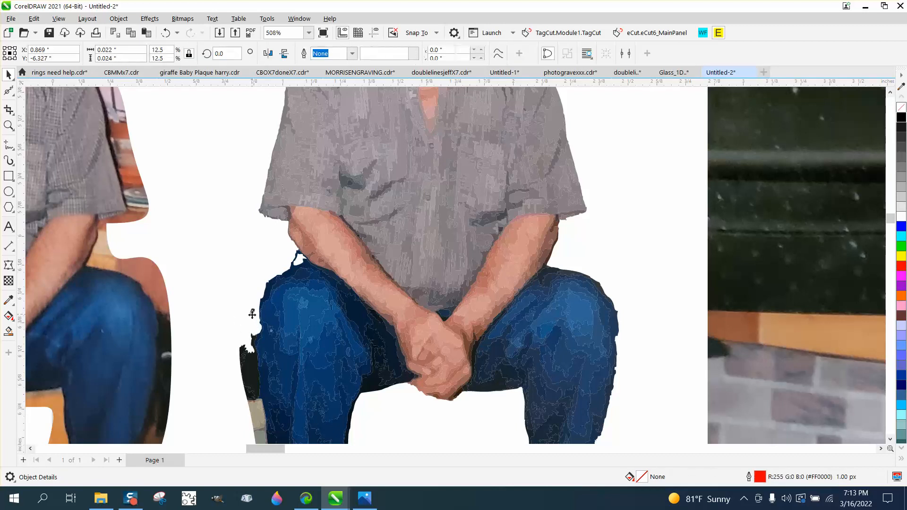
pyautogui.press('Delete')
pyautogui.click(249, 358)
pyautogui.press('Delete')
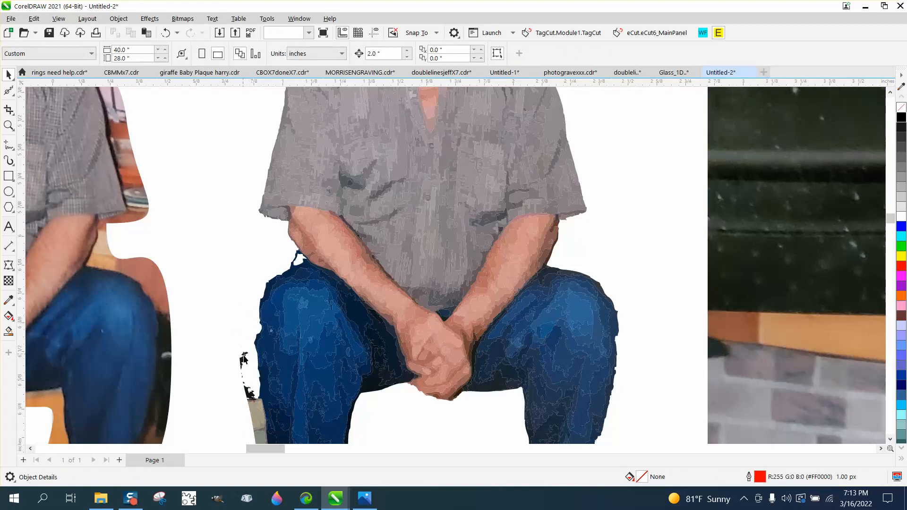
# - Delete the small black fragments left beside the left-hand leg, down to the top of the tan background strip
pyautogui.click(250, 395)
pyautogui.press('Delete')
pyautogui.click(250, 395)
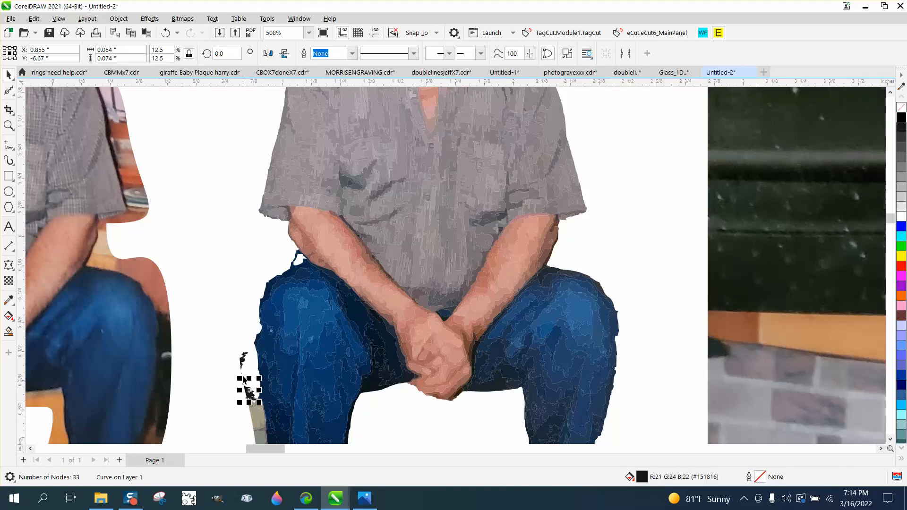
pyautogui.press('Delete')
pyautogui.click(246, 390)
pyautogui.press('Delete')
pyautogui.click(249, 395)
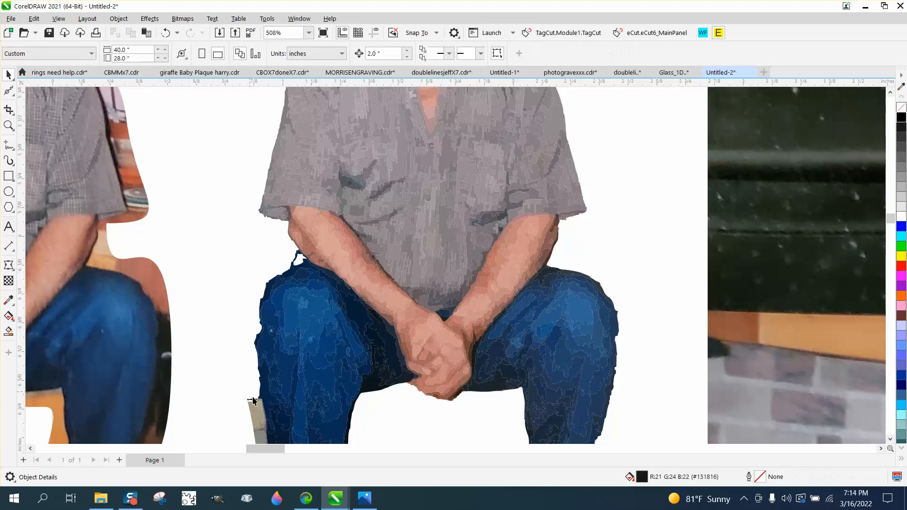
pyautogui.press('Delete')
pyautogui.click(255, 400)
pyautogui.press('Delete')
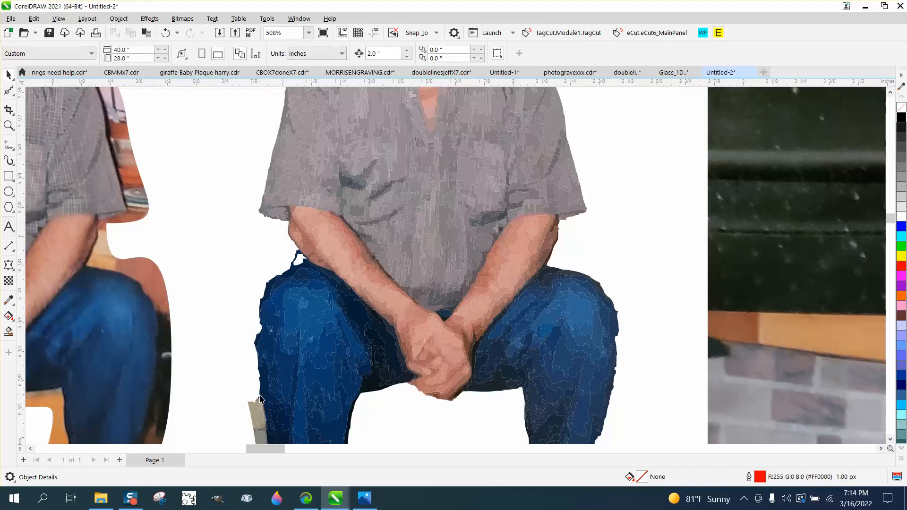
# - Try deleting the dark blue piece at the outer edge of the left-hand jeans leg, and undo that deletion
pyautogui.click(259, 401)
pyautogui.press('Delete')
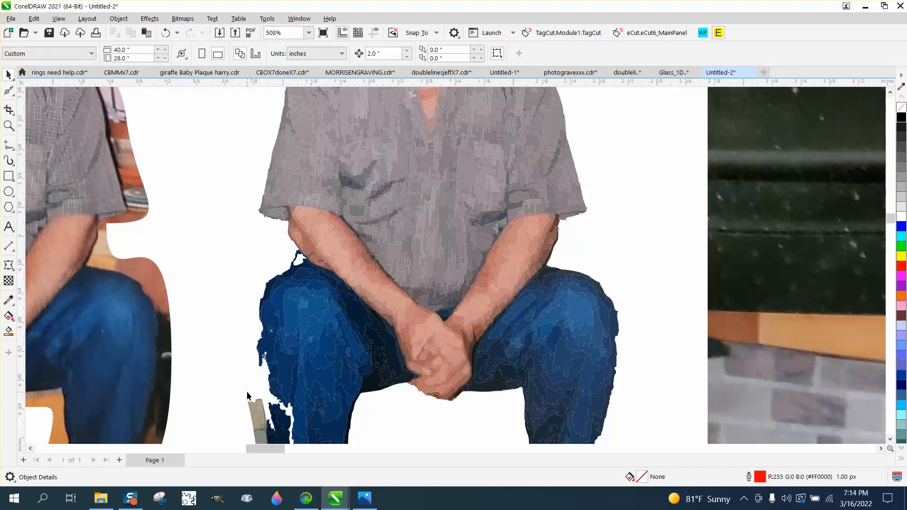
pyautogui.click(164, 33)
# - Delete the tan background pieces and their small fragments at the top of the strip beside the left-hand lower leg
pyautogui.scroll(-3, 260, 184)
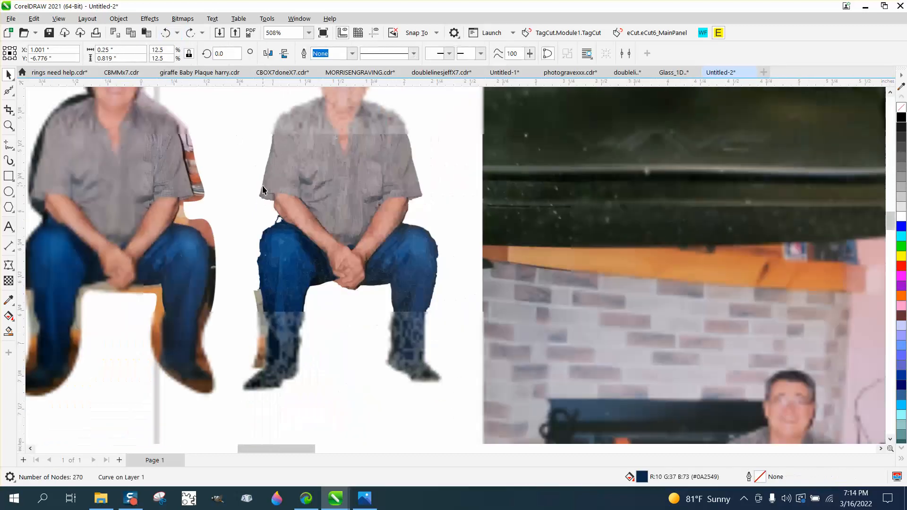
pyautogui.click(9, 125)
pyautogui.moveTo(233, 288); pyautogui.dragTo(374, 390)
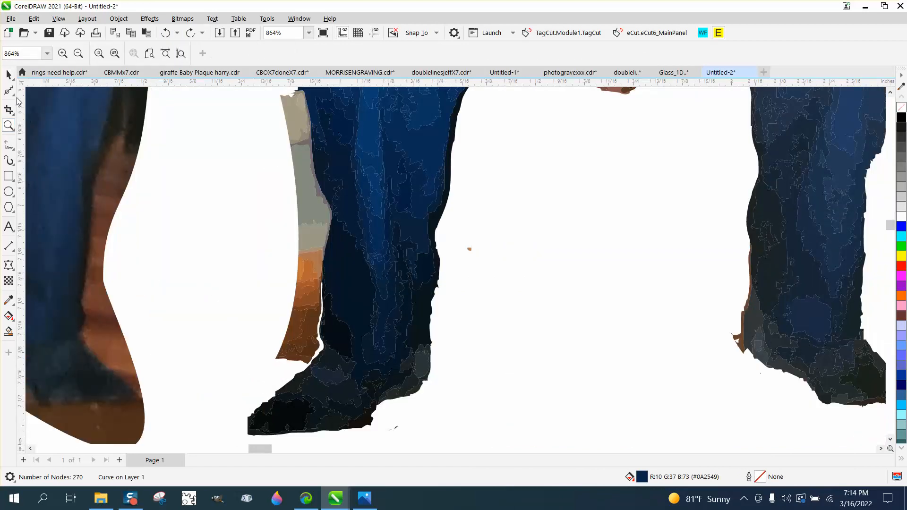
pyautogui.click(13, 81)
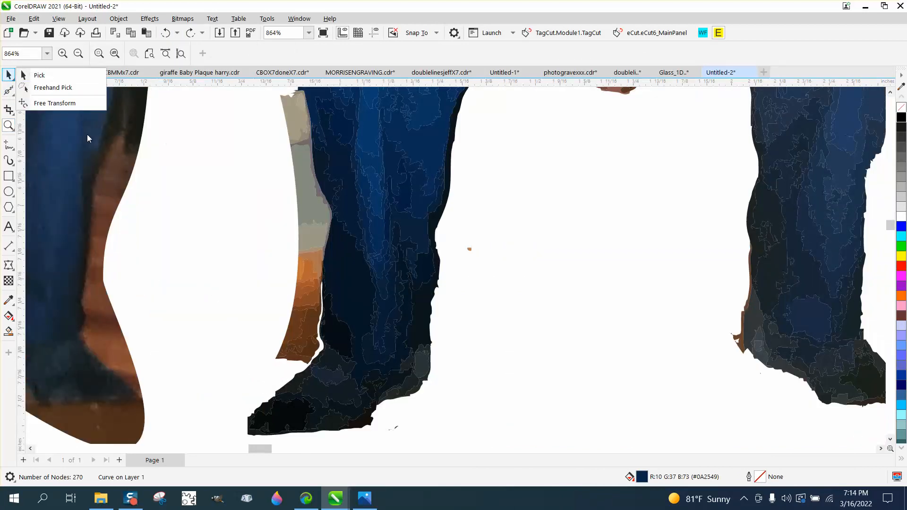
pyautogui.click(52, 79)
pyautogui.click(292, 121)
pyautogui.press('Delete')
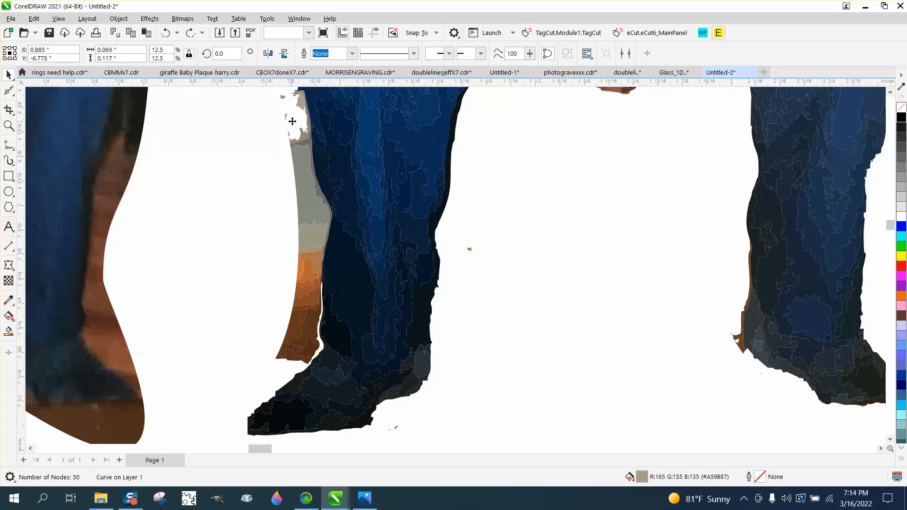
pyautogui.click(303, 116)
pyautogui.press('Delete')
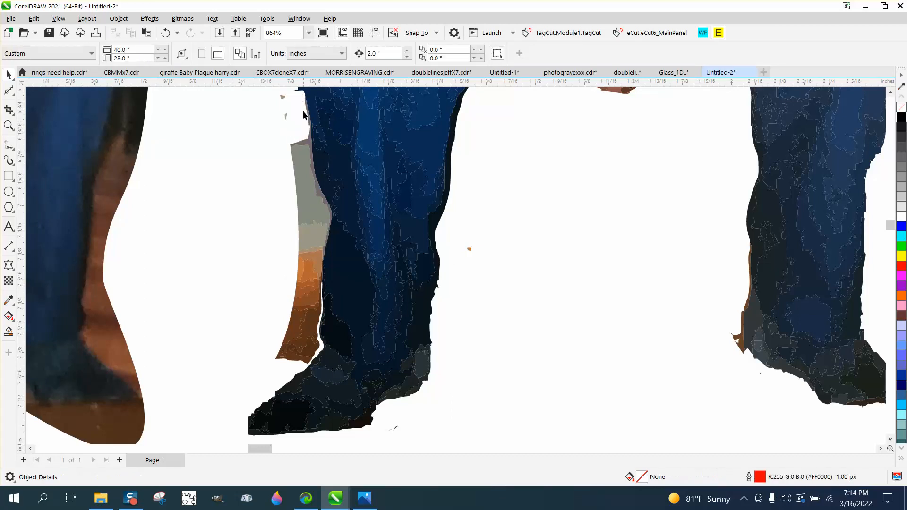
pyautogui.click(285, 115)
pyautogui.press('Delete')
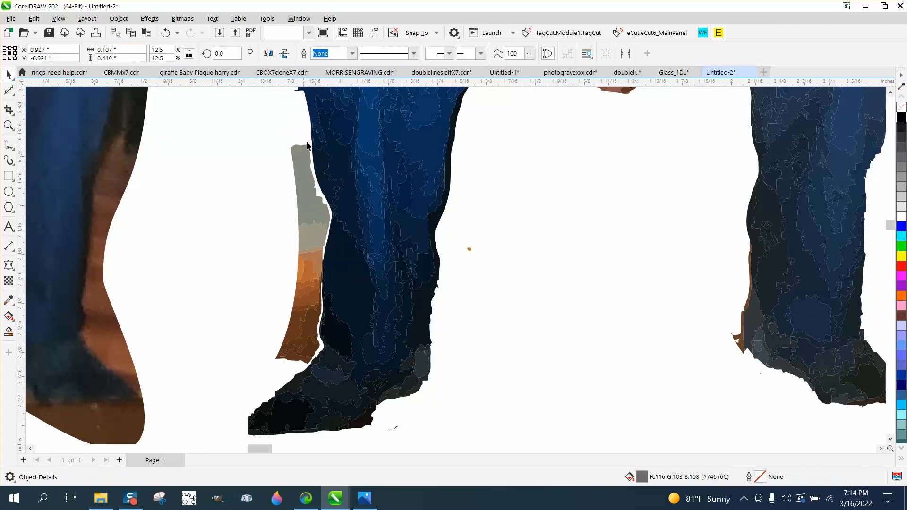
# - Delete the grey, beige and light orange background pieces beside the left-hand shin
pyautogui.click(299, 162)
pyautogui.press('Delete')
pyautogui.click(316, 229)
pyautogui.press('Delete')
pyautogui.click(312, 269)
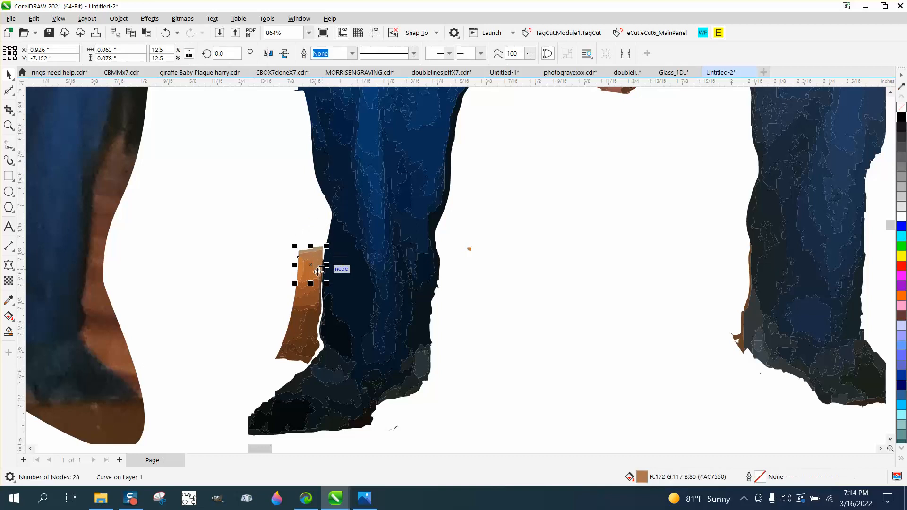
pyautogui.press('Delete')
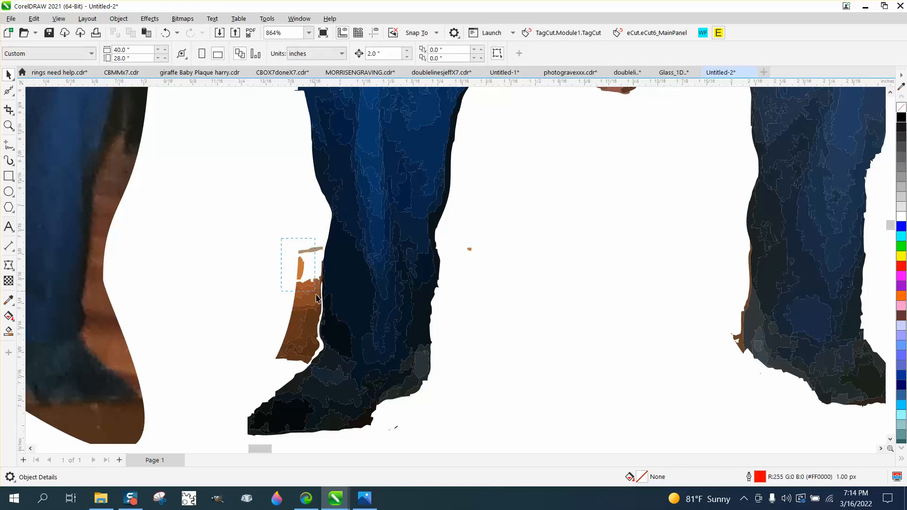
# - Delete the orange-brown and dark brown floor pieces beside the left-hand ankle, down to the shoe
pyautogui.click(315, 296)
pyautogui.press('Delete')
pyautogui.click(314, 321)
pyautogui.press('Delete')
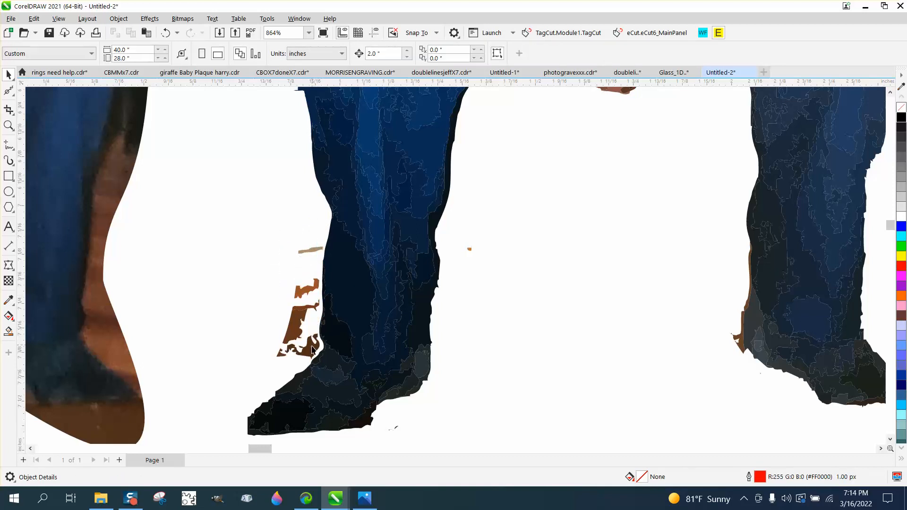
pyautogui.click(312, 351)
pyautogui.press('Delete')
pyautogui.click(292, 341)
pyautogui.press('Delete')
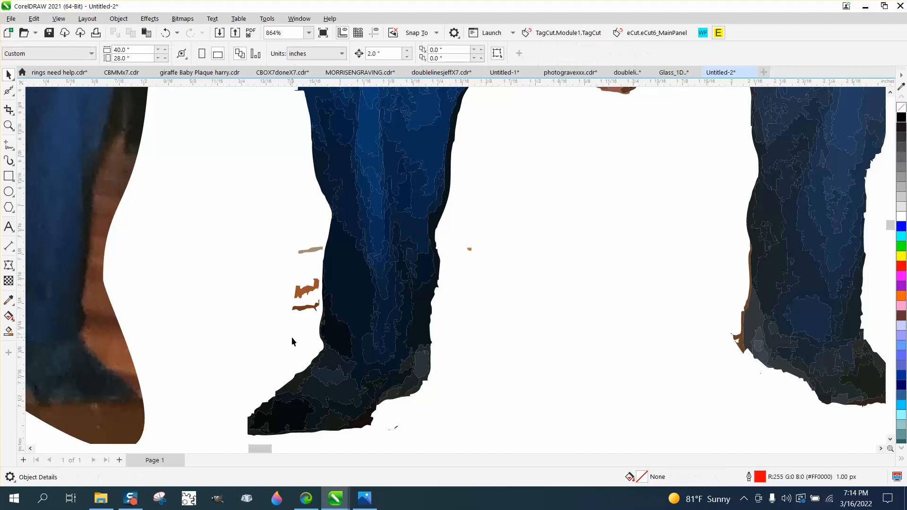
# - Delete the three remaining brown, orange and tan slivers beside the left-hand lower leg
pyautogui.click(310, 307)
pyautogui.press('Delete')
pyautogui.click(309, 289)
pyautogui.press('Delete')
pyautogui.click(311, 250)
pyautogui.press('Delete')
# - Delete the stray orange speck between the legs and the dark speck beside the left-hand shoe
pyautogui.click(471, 250)
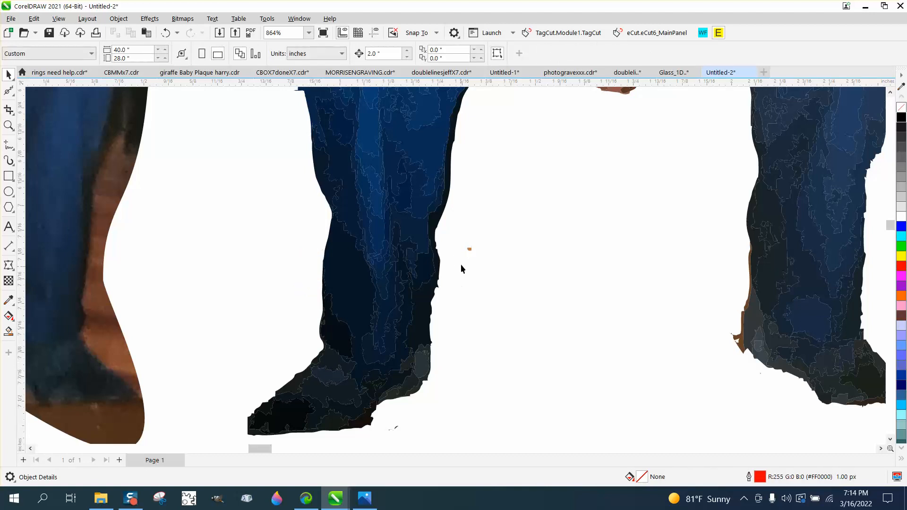
pyautogui.press('Delete')
pyautogui.click(397, 430)
pyautogui.press('Delete')
pyautogui.scroll(-2, 491, 364)
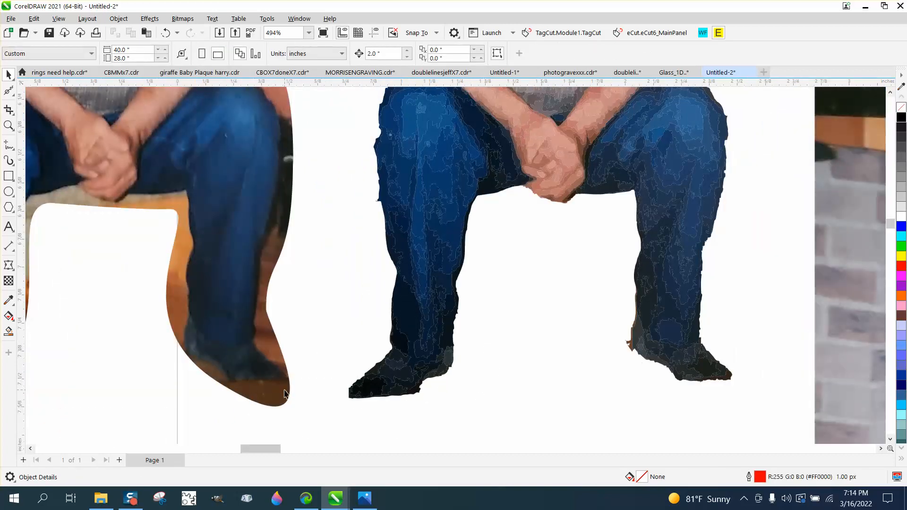
pyautogui.scroll(-4, 290, 381)
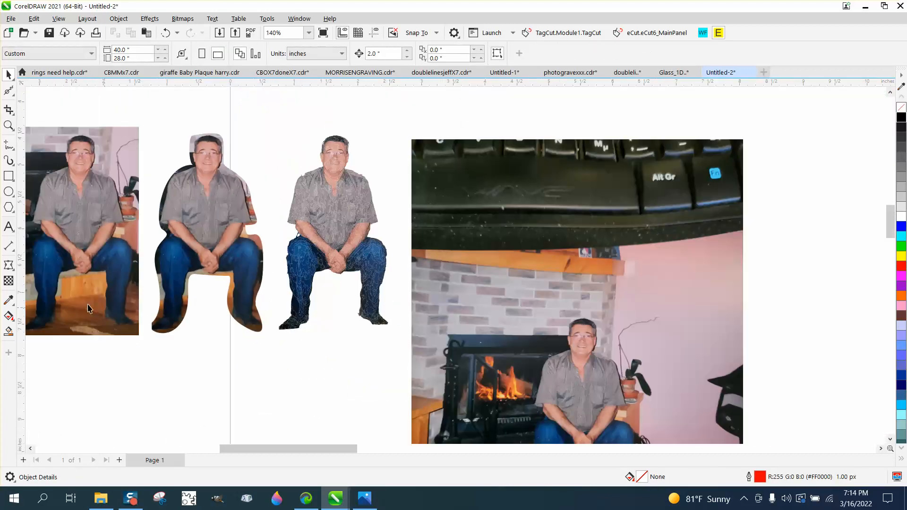
pyautogui.click(8, 125)
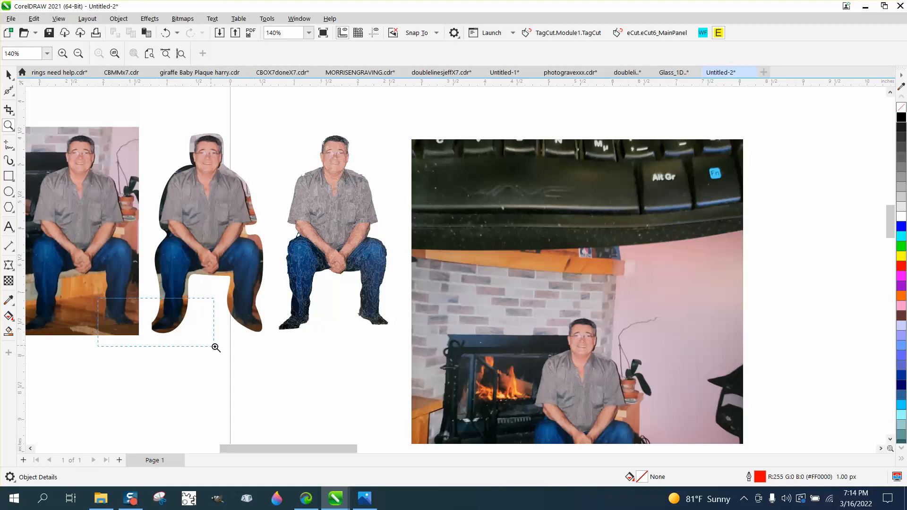
pyautogui.moveTo(215, 346); pyautogui.dragTo(98, 299)
pyautogui.scroll(-5, 203, 294)
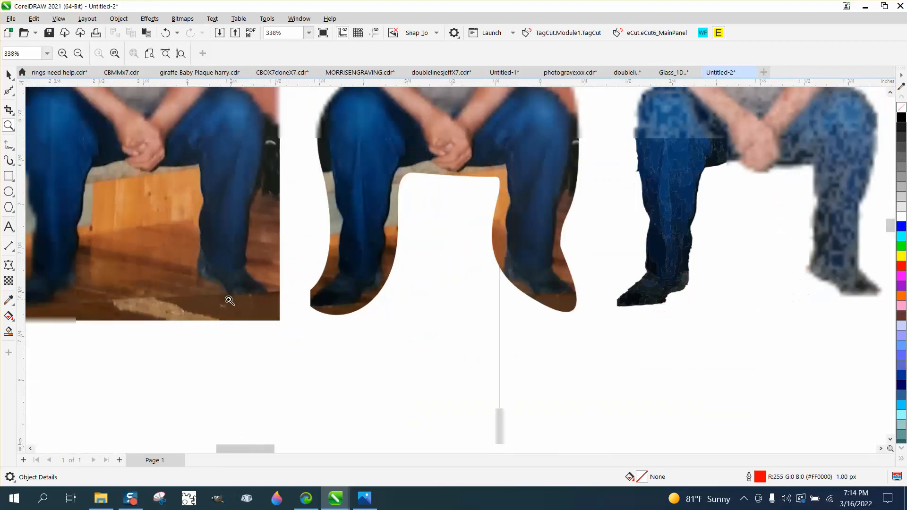
pyautogui.scroll(-1, 175, 308)
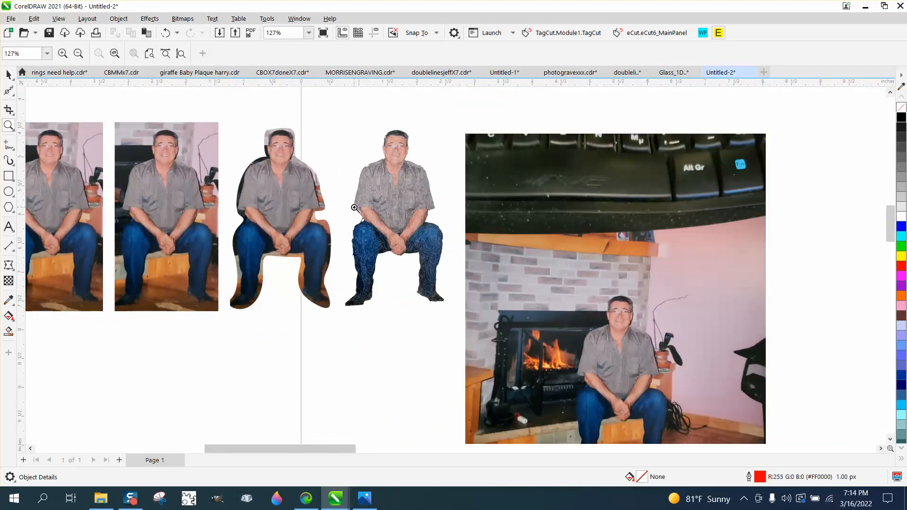
# - Edit the dark blue jeans curve below the left-hand elbow and delete the jagged nodes along the narrow strip beside the white gap
pyautogui.moveTo(355, 208); pyautogui.dragTo(388, 242)
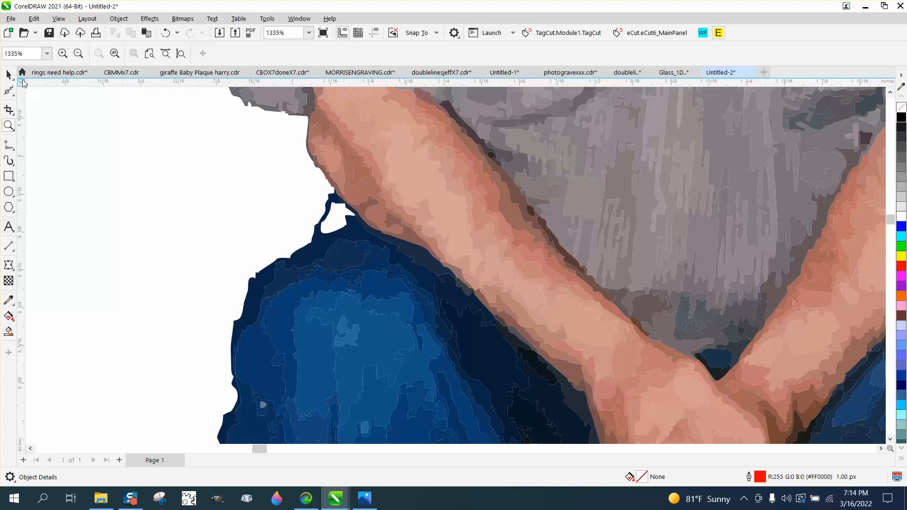
pyautogui.click(9, 91)
pyautogui.click(14, 96)
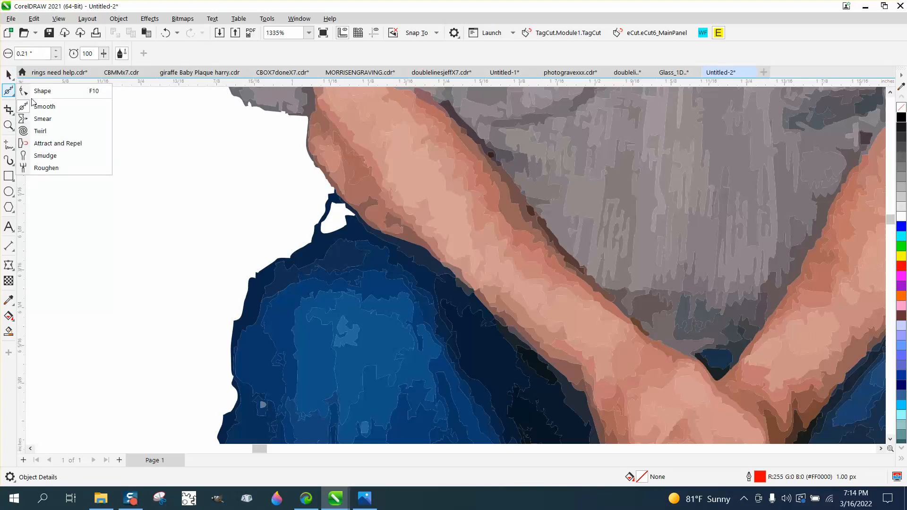
pyautogui.click(28, 91)
pyautogui.click(329, 221)
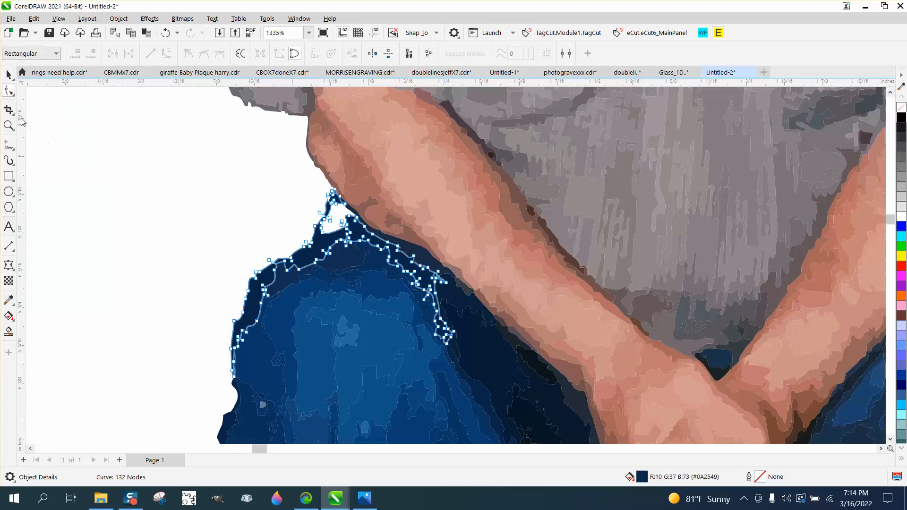
pyautogui.click(9, 125)
pyautogui.click(290, 195)
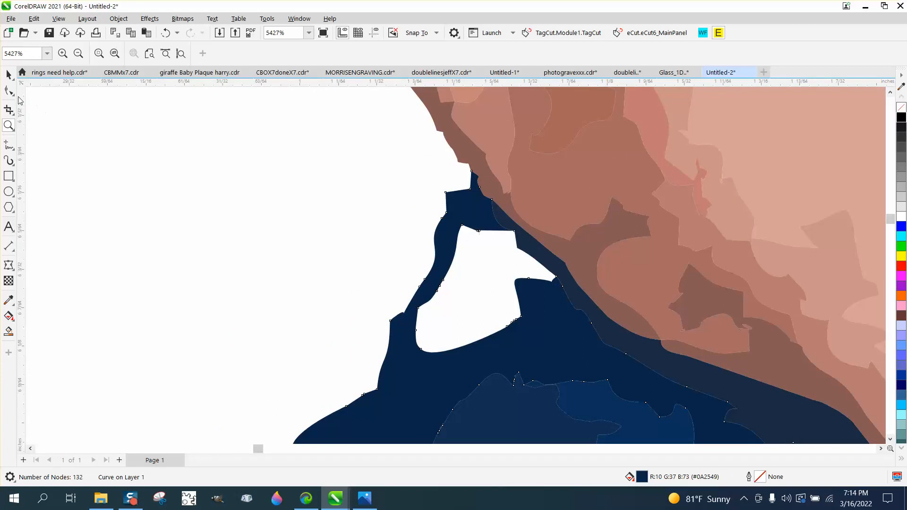
pyautogui.click(9, 92)
pyautogui.moveTo(427, 188); pyautogui.dragTo(466, 236)
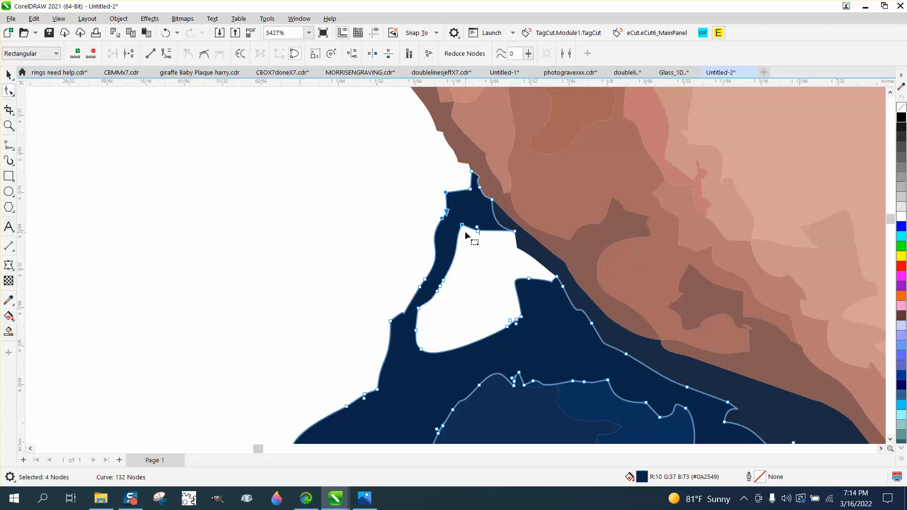
pyautogui.press('Delete')
pyautogui.moveTo(416, 277); pyautogui.dragTo(460, 317)
pyautogui.press('Delete')
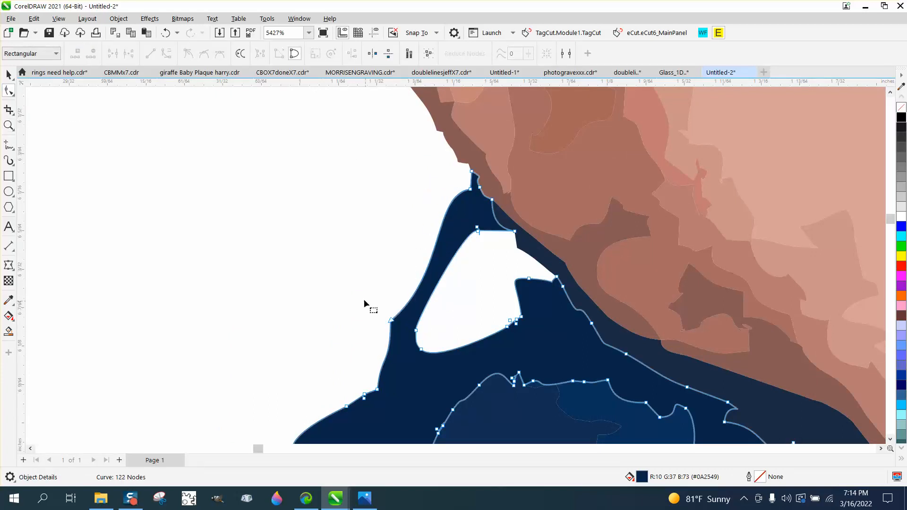
# - Delete the leftover bump nodes on the dark blue curve's outer edge and the nodes surrounding the white gap
pyautogui.moveTo(365, 304); pyautogui.dragTo(401, 336)
pyautogui.press('Delete')
pyautogui.click(470, 190)
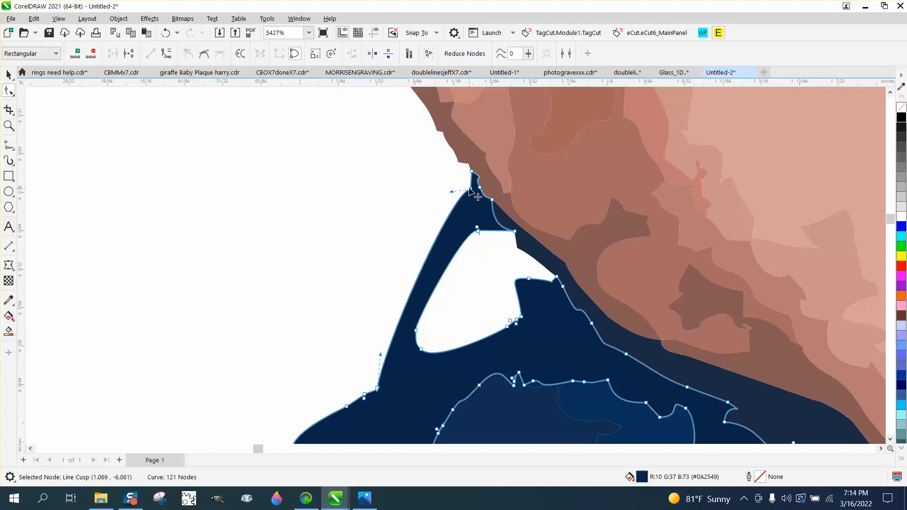
pyautogui.press('Delete')
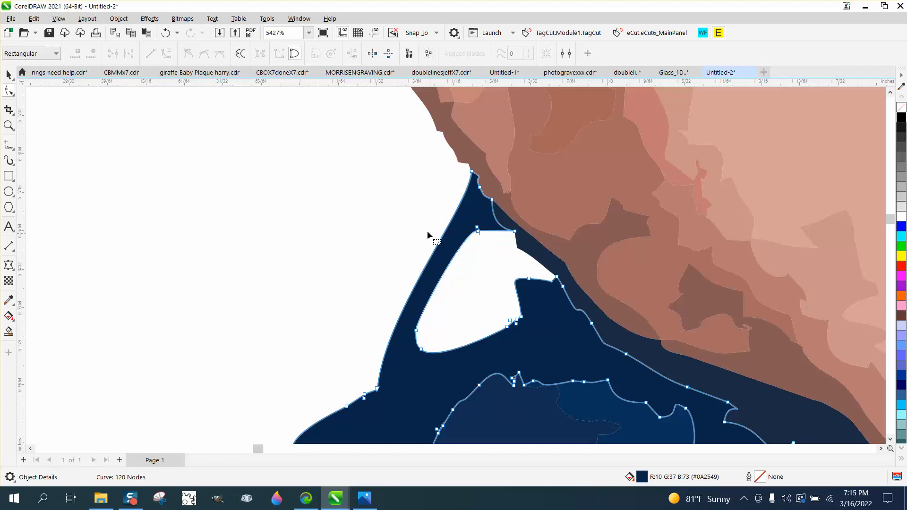
pyautogui.moveTo(402, 222); pyautogui.dragTo(557, 363)
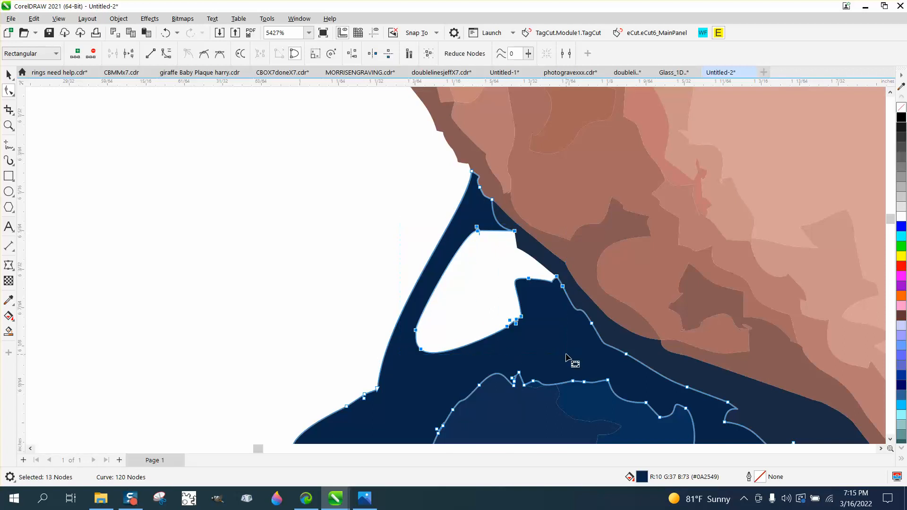
pyautogui.press('Delete')
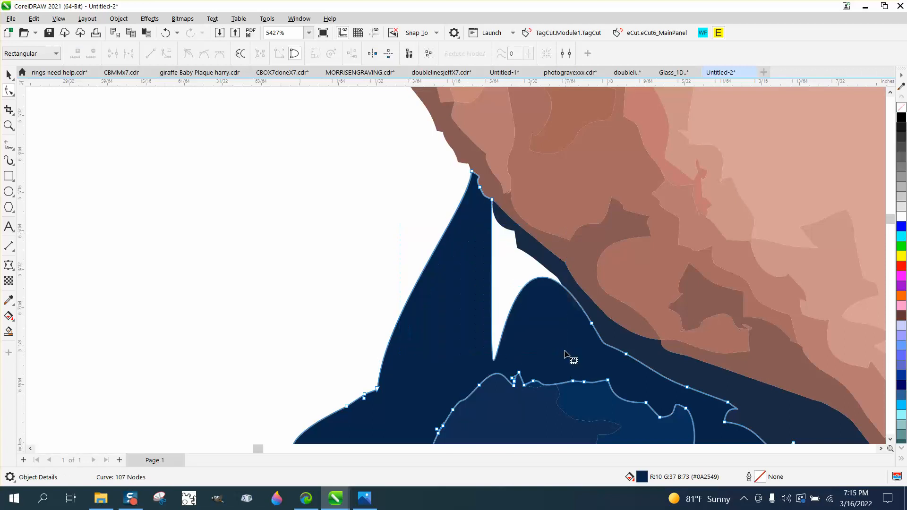
# - Straighten the dark blue curve's segment across the white gap and move its lower node outward to cover the gap beside the forearm
pyautogui.rightClick(492, 201)
pyautogui.click(528, 262)
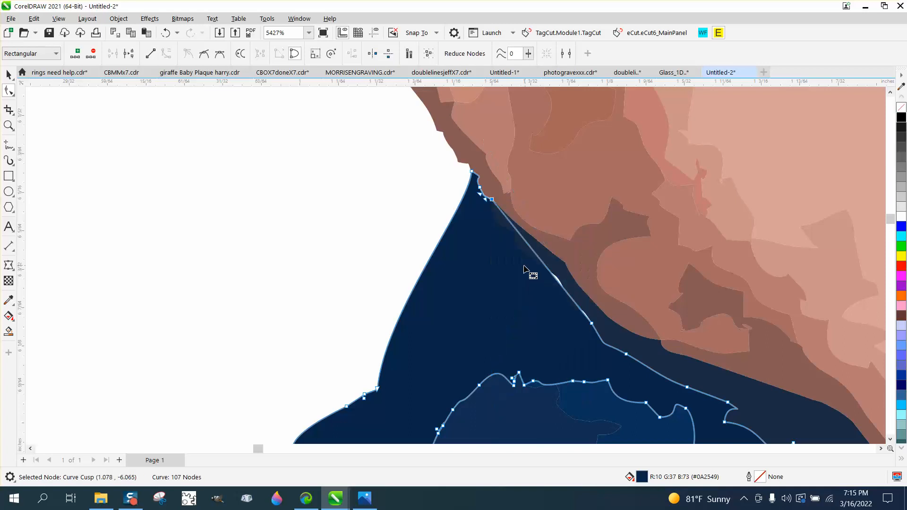
pyautogui.click(591, 323)
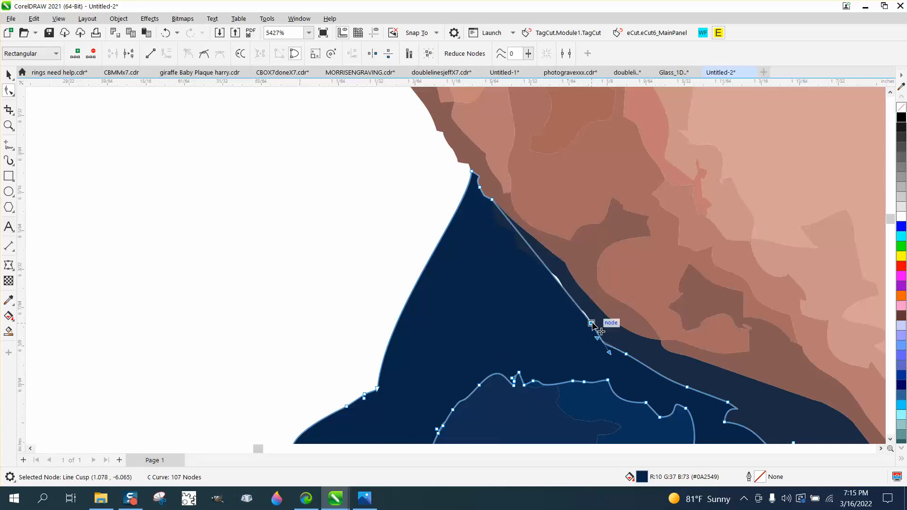
pyautogui.press('Delete')
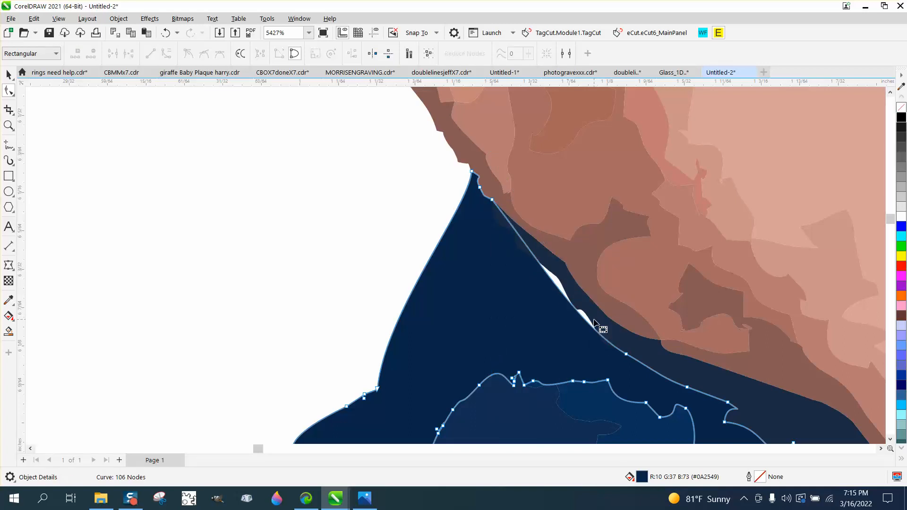
pyautogui.click(166, 33)
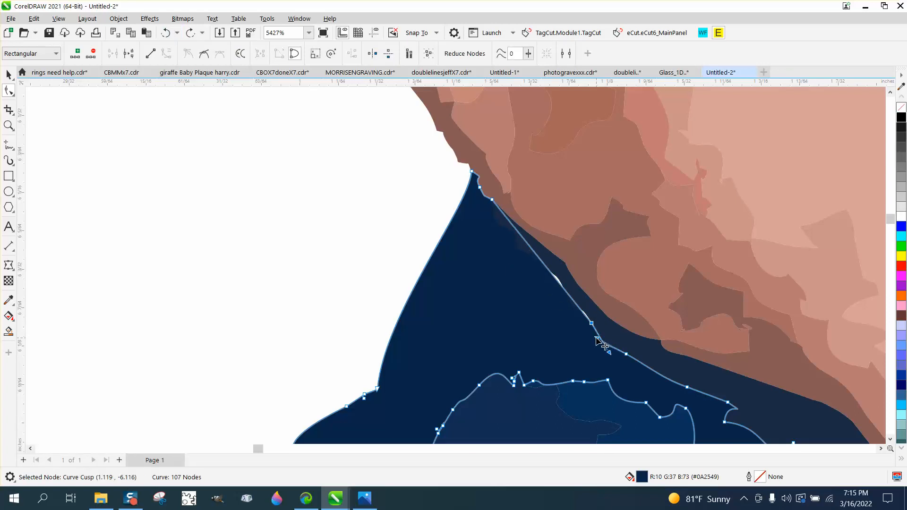
pyautogui.moveTo(597, 339); pyautogui.dragTo(602, 320)
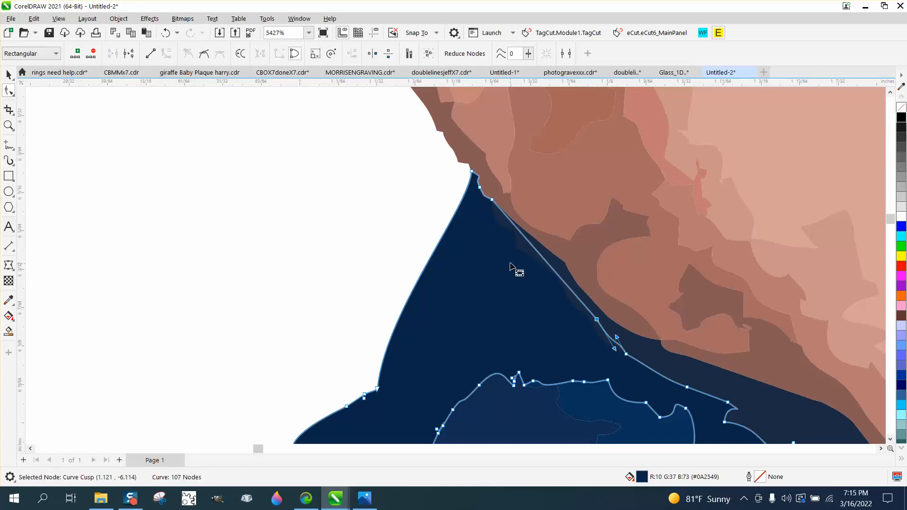
# - Bend the outer edge of the dark blue peak below the left-hand elbow inward toward the knee
pyautogui.scroll(-3, 481, 250)
pyautogui.scroll(-2, 506, 256)
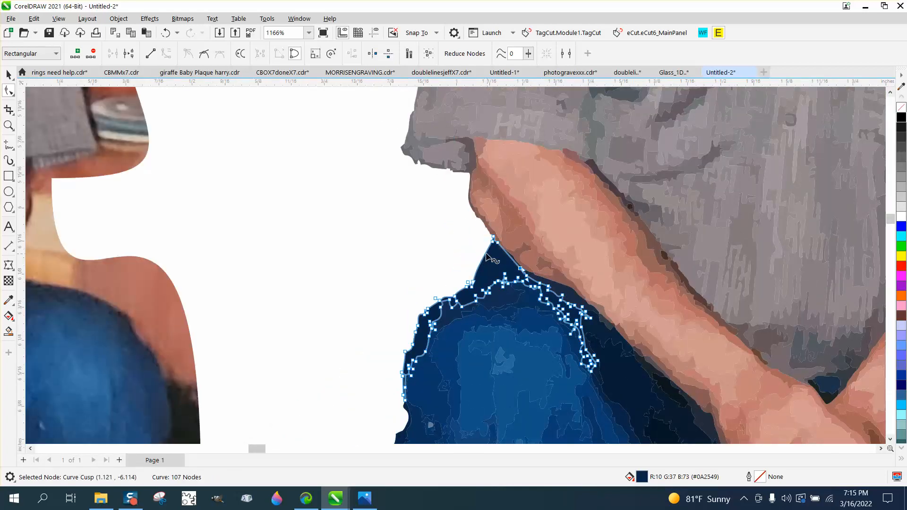
pyautogui.scroll(-4, 283, 209)
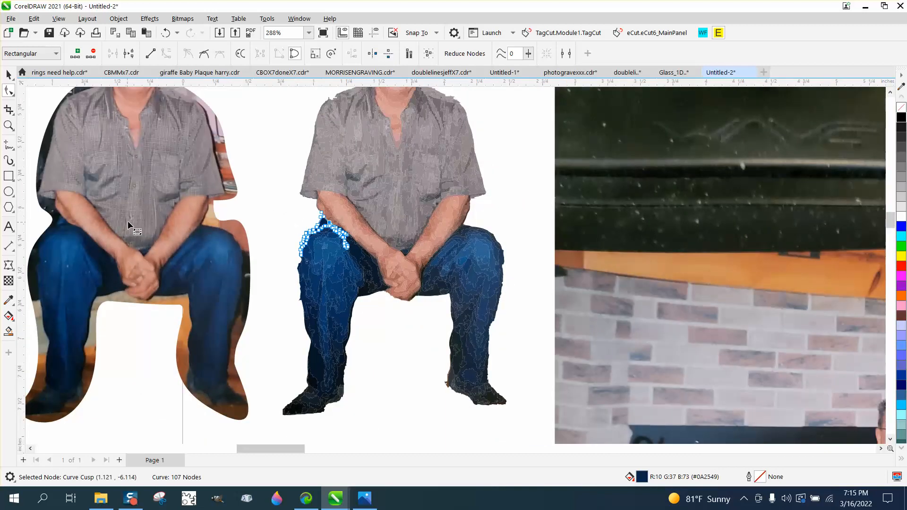
pyautogui.click(9, 125)
pyautogui.moveTo(300, 212); pyautogui.dragTo(407, 262)
pyautogui.click(8, 91)
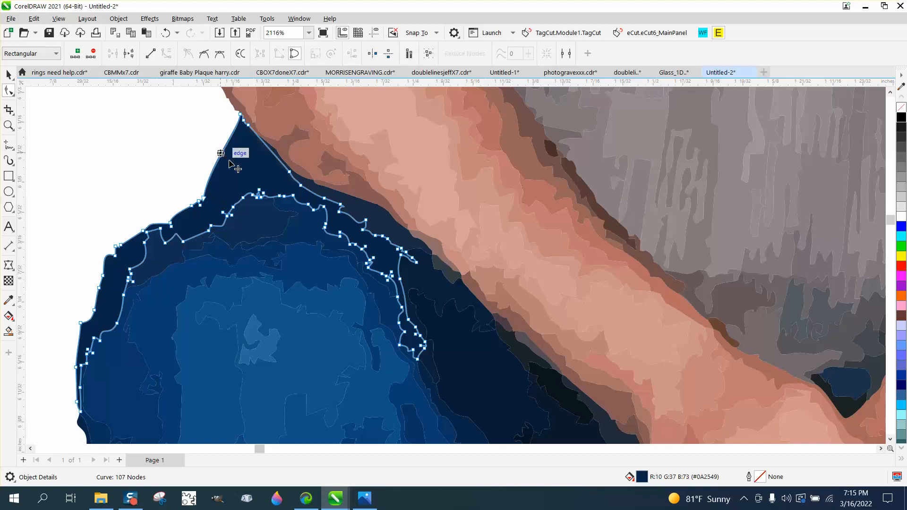
pyautogui.moveTo(222, 155); pyautogui.dragTo(245, 175)
# - Delete the leftover nodes at the tip of the dark blue peak where it meets the forearm
pyautogui.scroll(-2, 245, 175)
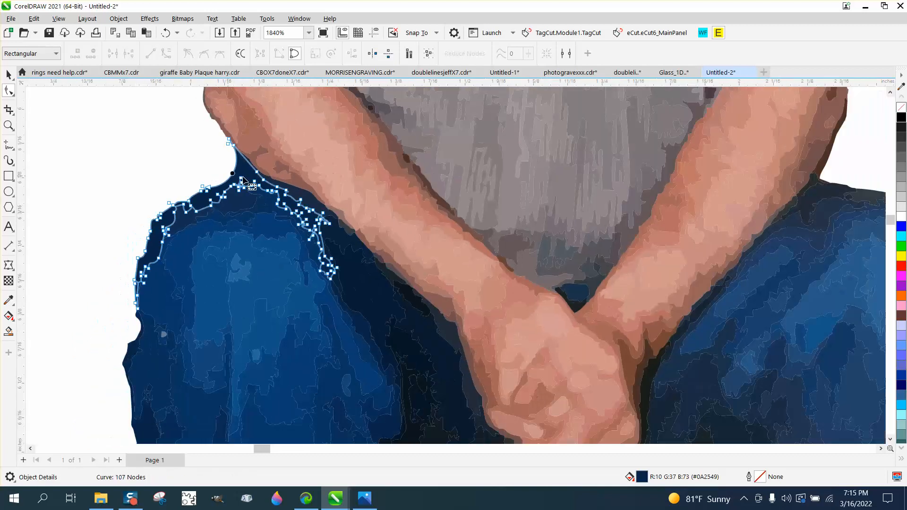
pyautogui.click(229, 141)
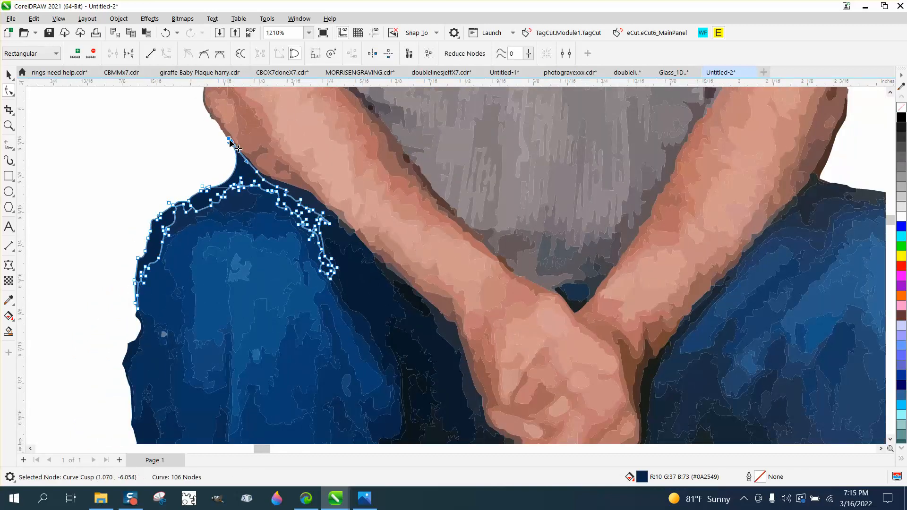
pyautogui.press('Delete')
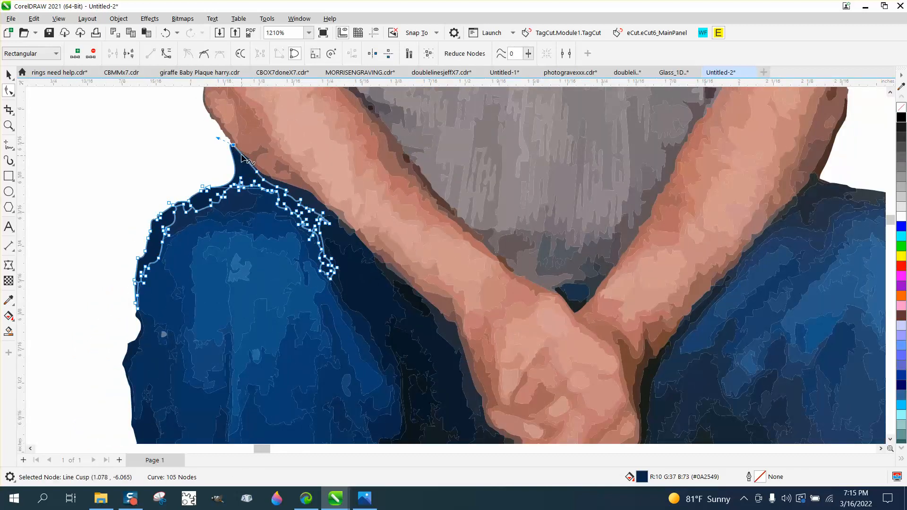
pyautogui.press('Delete')
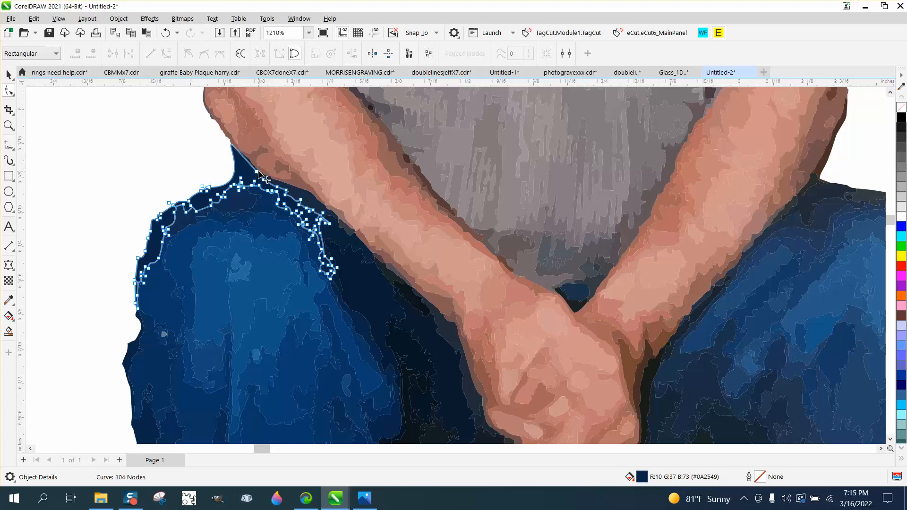
pyautogui.click(258, 171)
pyautogui.press('Delete')
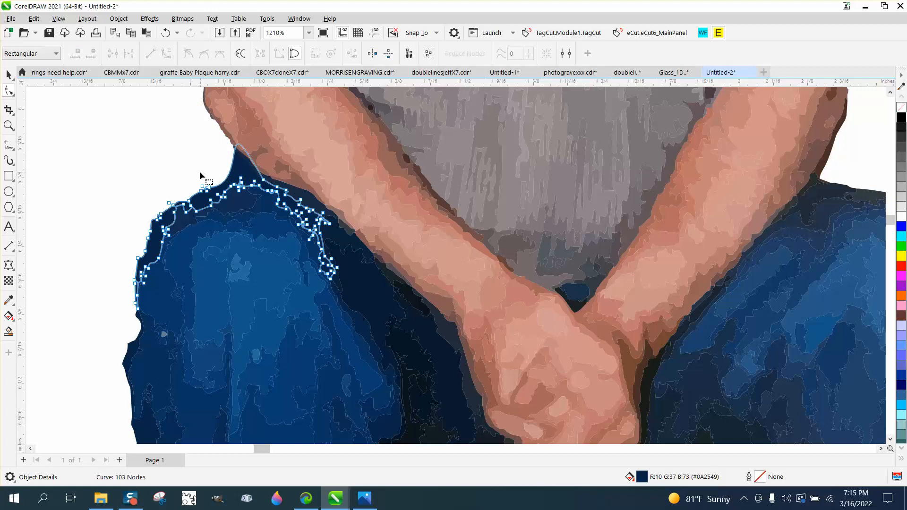
# - Select the nodes across the top of the dark blue knee curve and convert their segments to straight lines
pyautogui.moveTo(199, 176); pyautogui.dragTo(266, 189)
pyautogui.rightClick(264, 180)
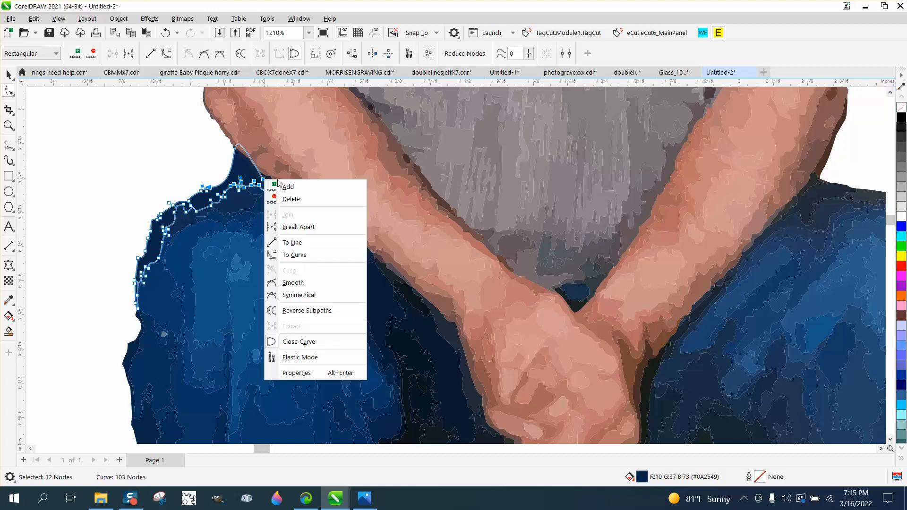
pyautogui.click(289, 243)
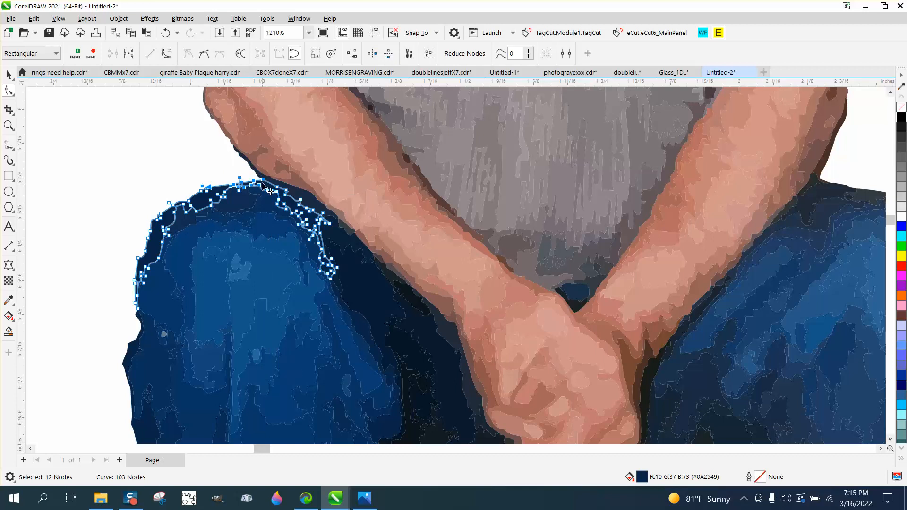
pyautogui.click(259, 175)
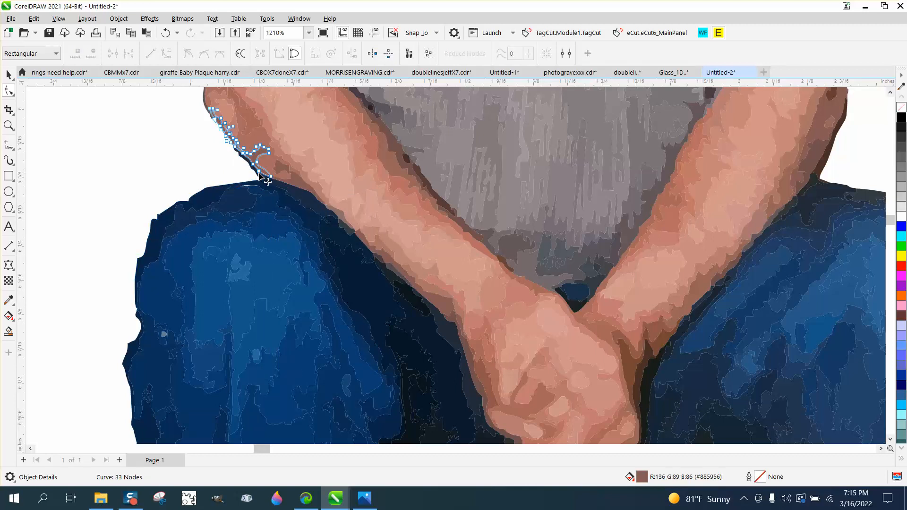
# - Move the large fireplace photo about 4 inches to the right to free up space beside the traced man
pyautogui.scroll(-5, 215, 178)
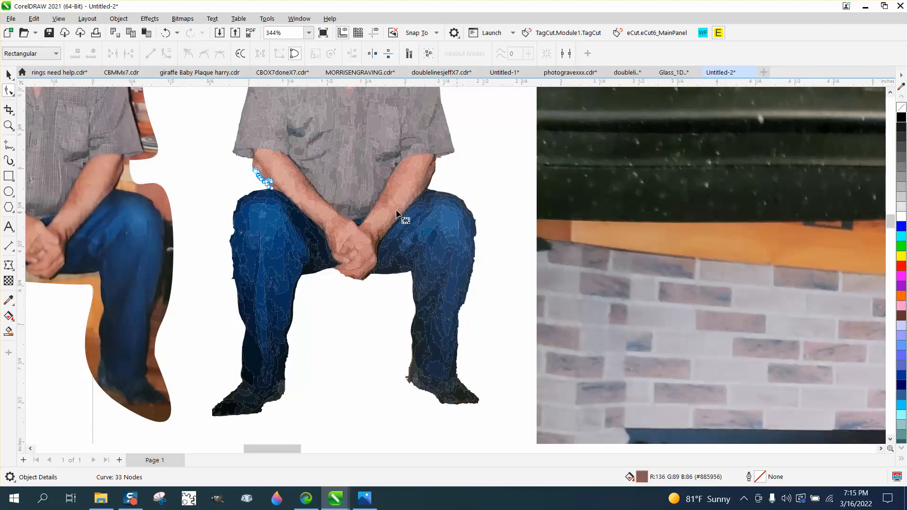
pyautogui.scroll(-2, 286, 215)
pyautogui.click(9, 74)
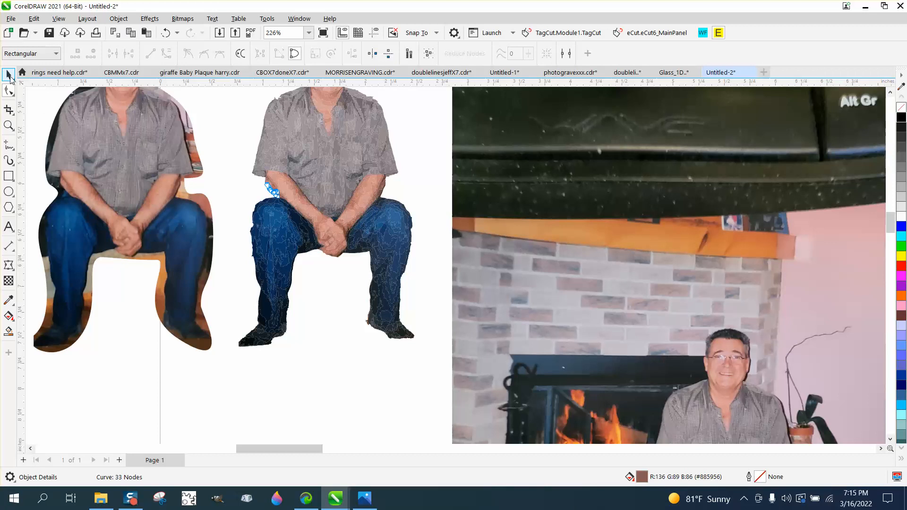
pyautogui.scroll(-4, 412, 203)
pyautogui.moveTo(496, 194); pyautogui.dragTo(671, 195)
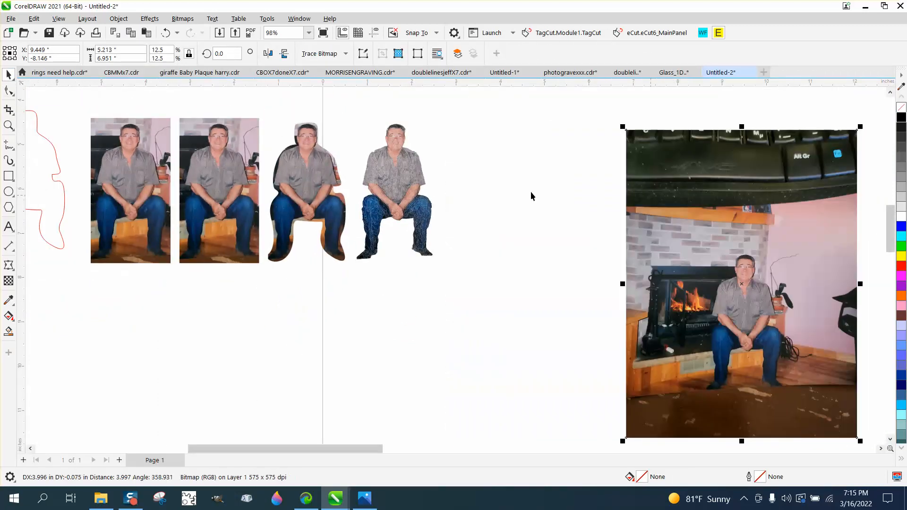
# - Create a boundary outline around all the traced man's pieces and move the outline 2 inches to the right
pyautogui.moveTo(345, 112); pyautogui.dragTo(364, 181)
pyautogui.moveTo(502, 289); pyautogui.dragTo(504, 288)
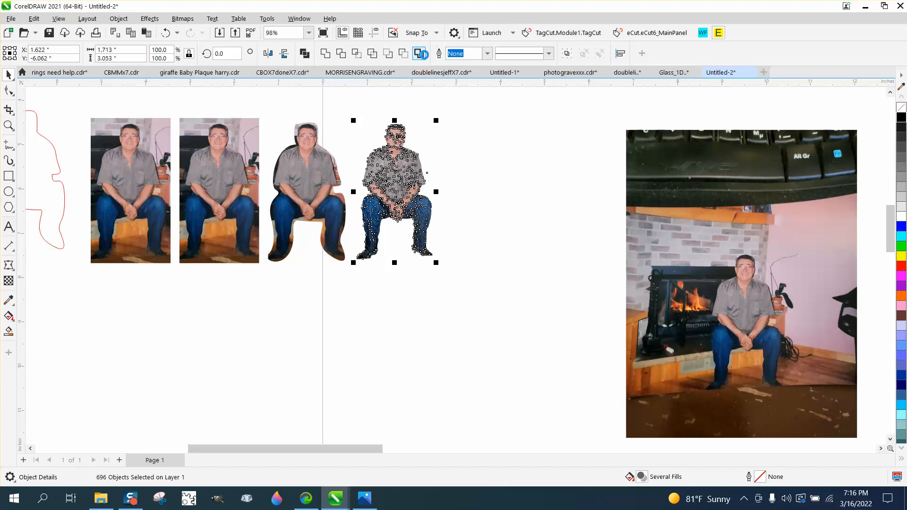
pyautogui.click(421, 53)
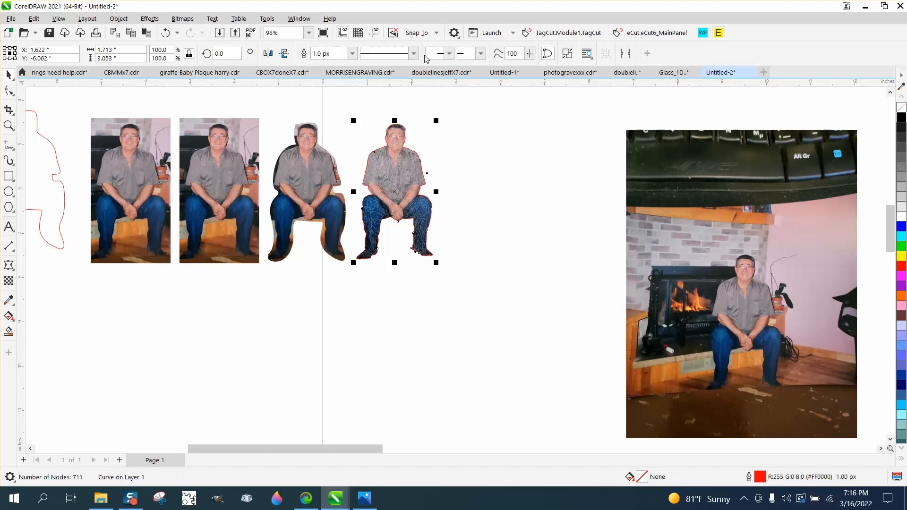
pyautogui.press('Right')
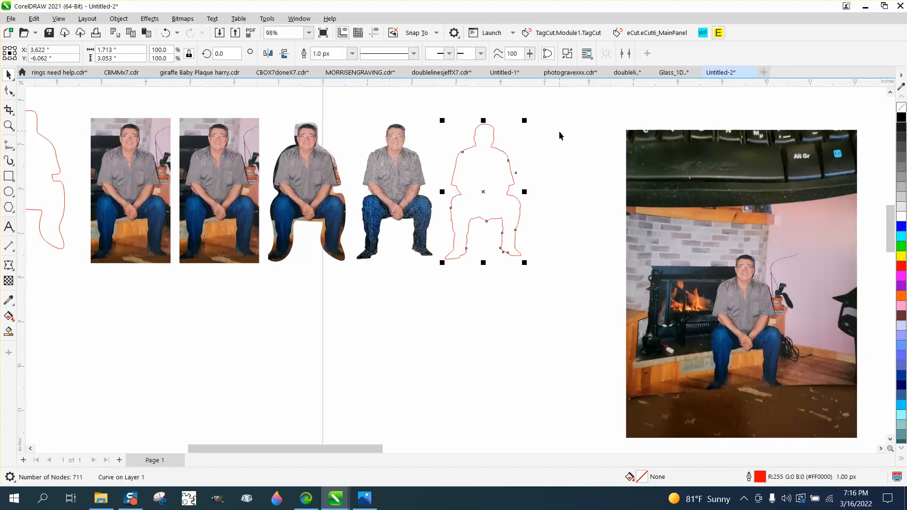
# - Smooth the jagged shoulders and upper sleeves of the red outline with the Smooth tool
pyautogui.click(9, 125)
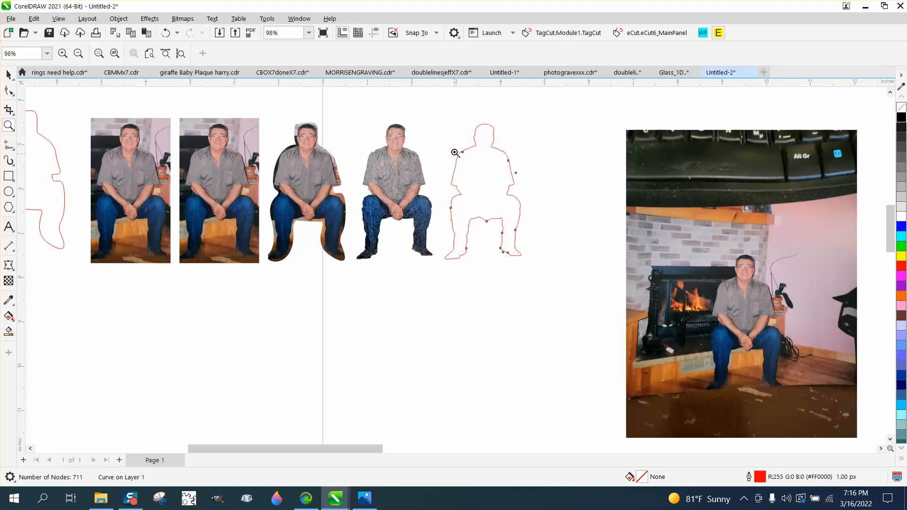
pyautogui.moveTo(558, 189); pyautogui.dragTo(557, 189)
pyautogui.scroll(-3, 400, 198)
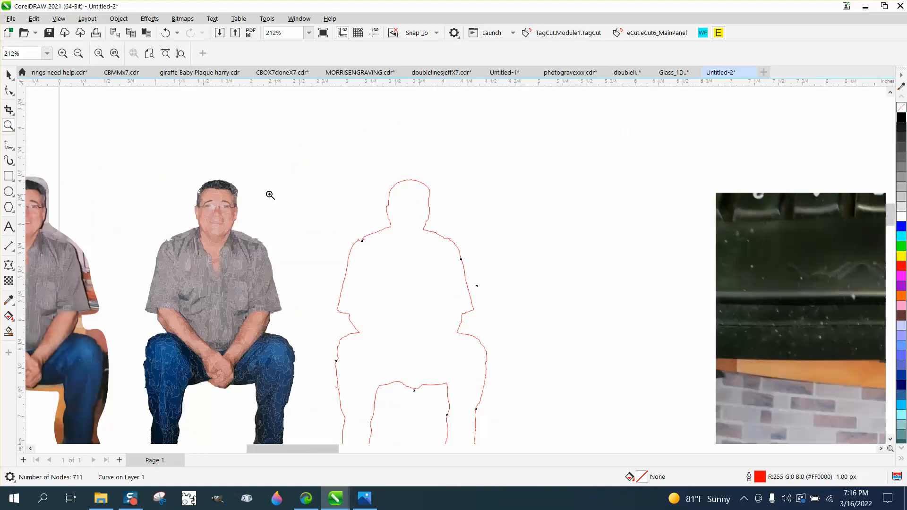
pyautogui.moveTo(189, 184); pyautogui.dragTo(255, 214)
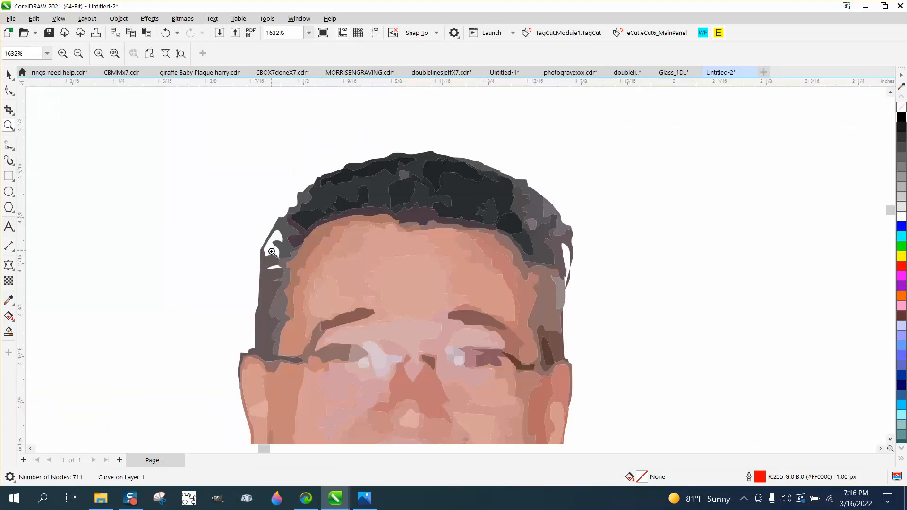
pyautogui.scroll(-5, 568, 280)
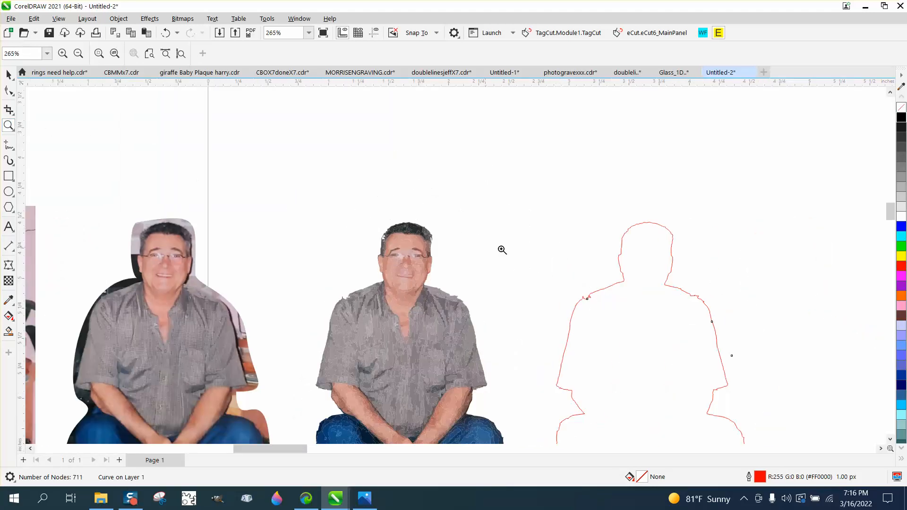
pyautogui.moveTo(733, 343); pyautogui.dragTo(731, 342)
pyautogui.click(12, 96)
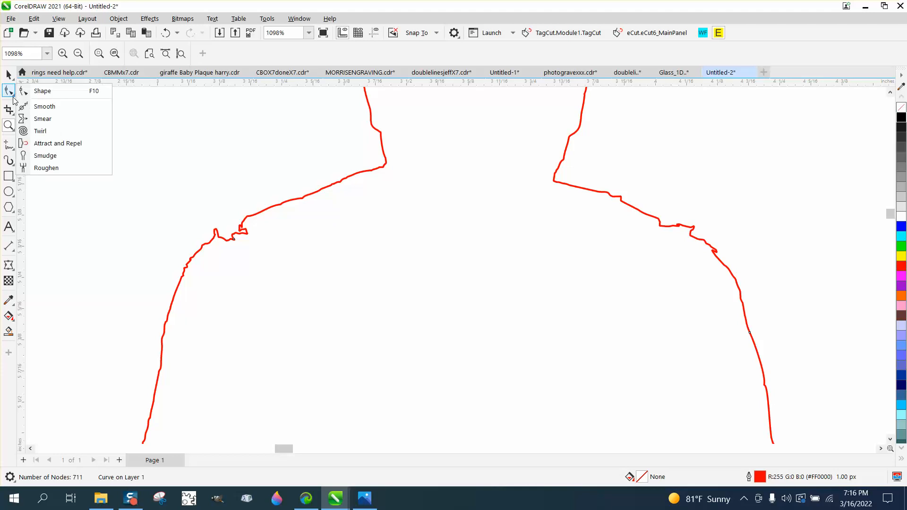
pyautogui.click(50, 107)
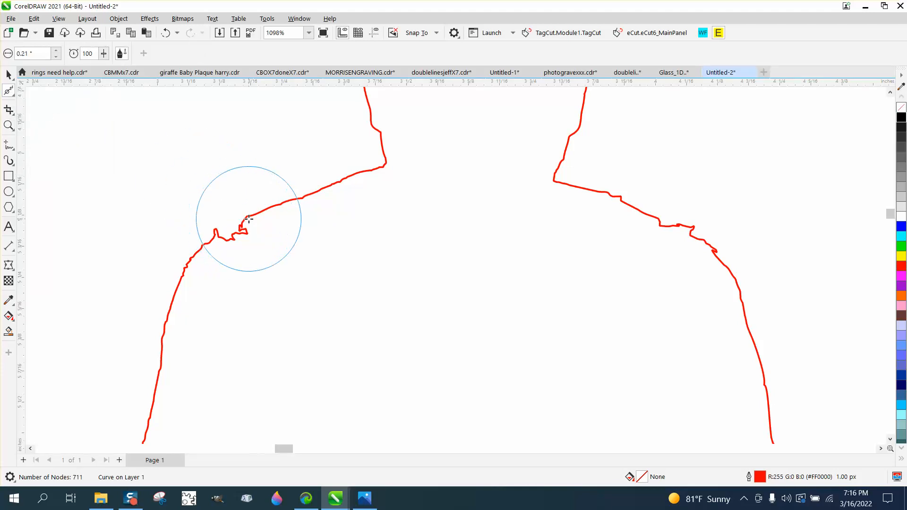
pyautogui.moveTo(237, 229)
pyautogui.mouseDown()
pyautogui.moveTo(217, 242)
pyautogui.moveTo(346, 180)
pyautogui.moveTo(277, 220)
pyautogui.moveTo(184, 308)
pyautogui.moveTo(192, 318)
pyautogui.mouseUp()
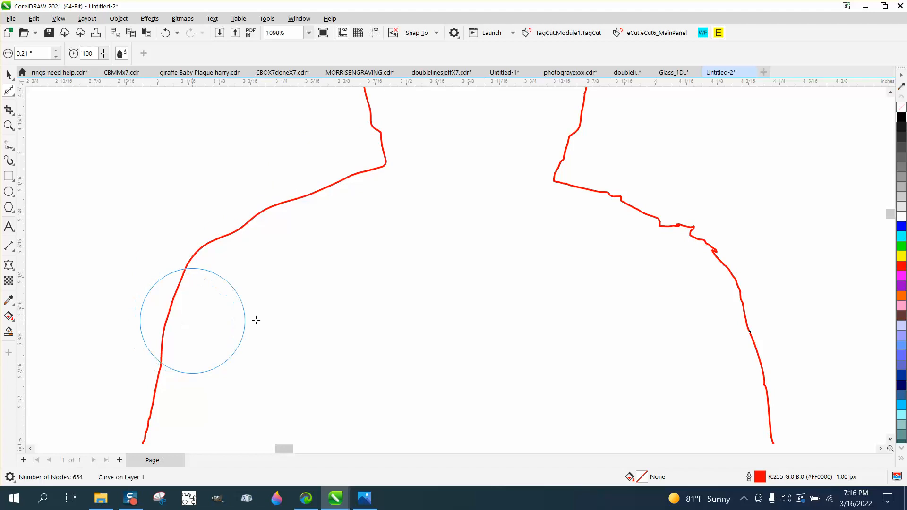
pyautogui.moveTo(662, 268)
pyautogui.mouseDown()
pyautogui.moveTo(709, 247)
pyautogui.moveTo(718, 255)
pyautogui.moveTo(598, 194)
pyautogui.moveTo(709, 260)
pyautogui.moveTo(739, 298)
pyautogui.mouseUp()
# - Smooth the rough stretches of the red outline around the head, sides and legs
pyautogui.scroll(-2, 526, 290)
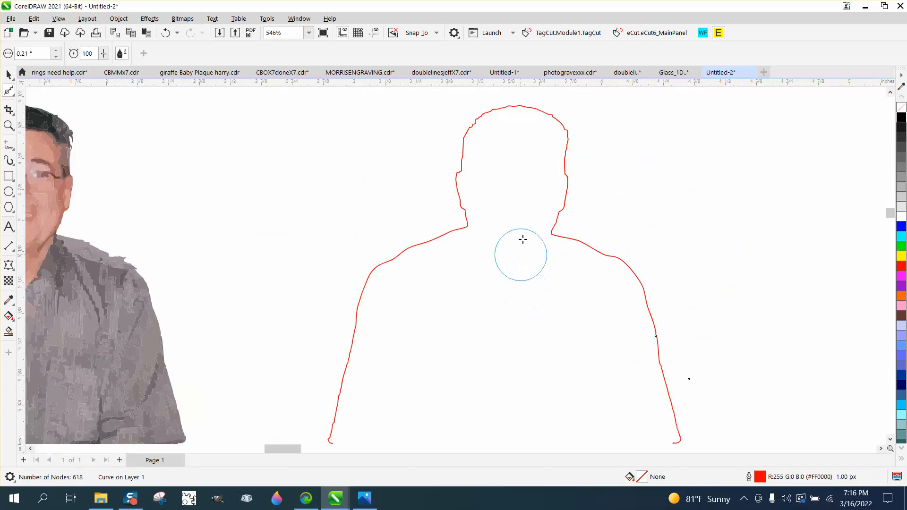
pyautogui.moveTo(567, 146)
pyautogui.mouseDown()
pyautogui.moveTo(532, 111)
pyautogui.moveTo(463, 140)
pyautogui.moveTo(478, 117)
pyautogui.moveTo(570, 155)
pyautogui.mouseUp()
pyautogui.scroll(-1, 569, 156)
pyautogui.moveTo(613, 231)
pyautogui.mouseDown()
pyautogui.moveTo(625, 308)
pyautogui.moveTo(607, 330)
pyautogui.moveTo(616, 349)
pyautogui.moveTo(607, 299)
pyautogui.moveTo(620, 307)
pyautogui.moveTo(594, 314)
pyautogui.mouseUp()
pyautogui.moveTo(463, 310)
pyautogui.mouseDown()
pyautogui.moveTo(449, 324)
pyautogui.moveTo(443, 306)
pyautogui.moveTo(455, 268)
pyautogui.mouseUp()
pyautogui.scroll(-1, 455, 267)
pyautogui.moveTo(458, 310)
pyautogui.mouseDown()
pyautogui.moveTo(442, 348)
pyautogui.moveTo(445, 381)
pyautogui.moveTo(444, 343)
pyautogui.moveTo(458, 340)
pyautogui.mouseUp()
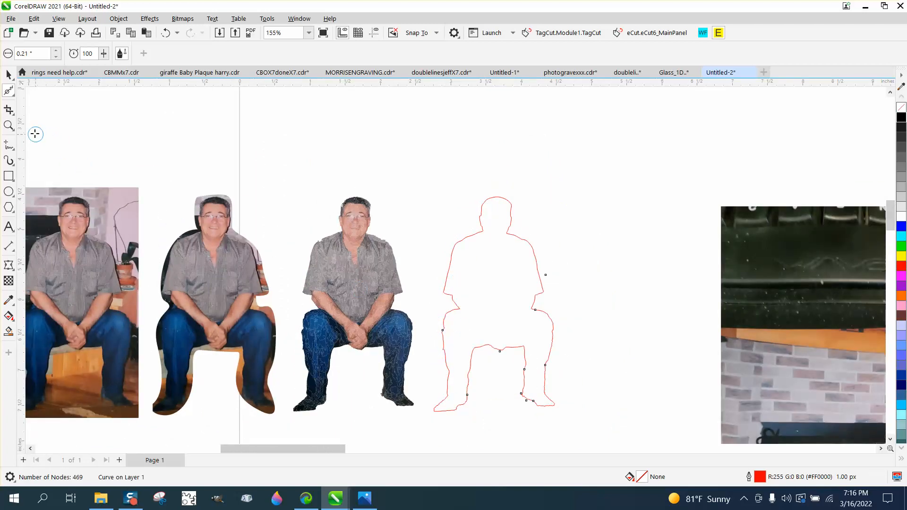
# - Smooth the red outline along the knees, legs and feet using the Smooth tool with a 0.34-inch nib
pyautogui.click(9, 126)
pyautogui.moveTo(384, 265); pyautogui.dragTo(599, 407)
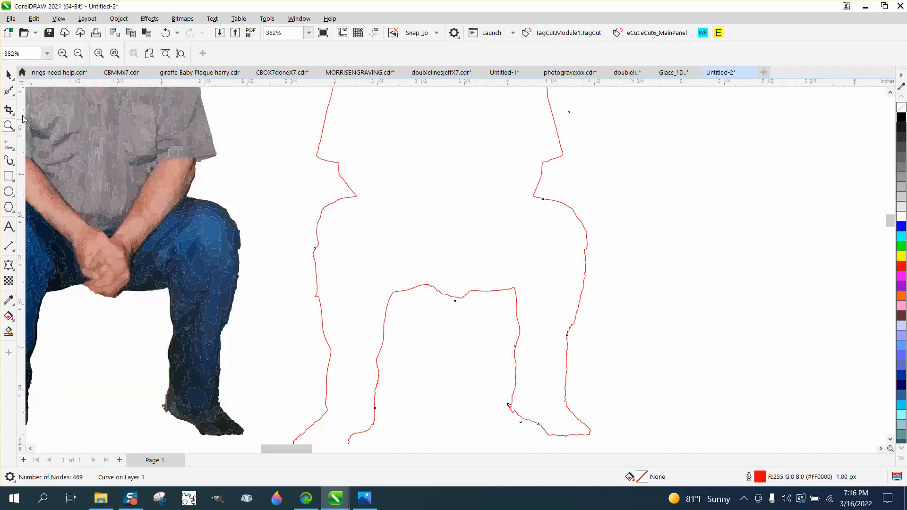
pyautogui.click(14, 97)
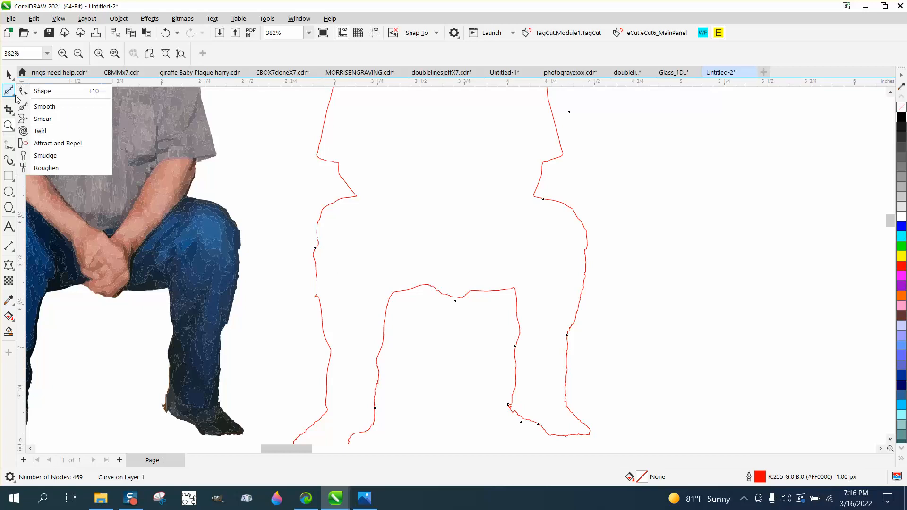
pyautogui.click(42, 105)
pyautogui.click(56, 53)
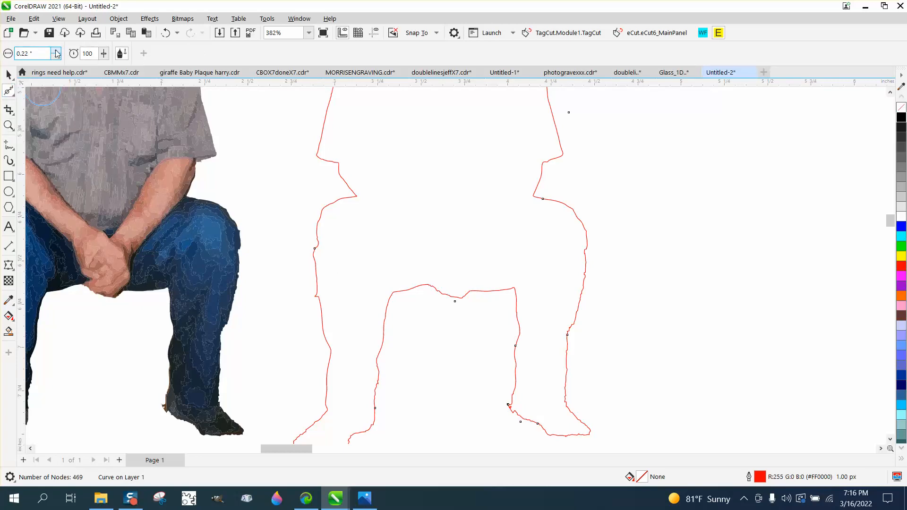
pyautogui.click(56, 51)
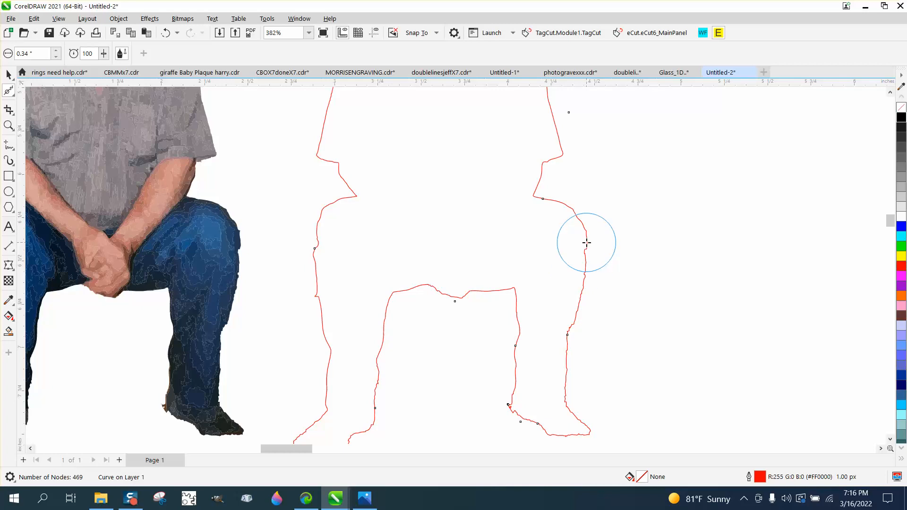
pyautogui.moveTo(586, 240)
pyautogui.mouseDown()
pyautogui.moveTo(578, 321)
pyautogui.moveTo(564, 347)
pyautogui.moveTo(589, 432)
pyautogui.moveTo(554, 433)
pyautogui.mouseUp()
pyautogui.moveTo(538, 425)
pyautogui.mouseDown()
pyautogui.moveTo(510, 406)
pyautogui.moveTo(520, 330)
pyautogui.moveTo(497, 289)
pyautogui.moveTo(395, 295)
pyautogui.mouseUp()
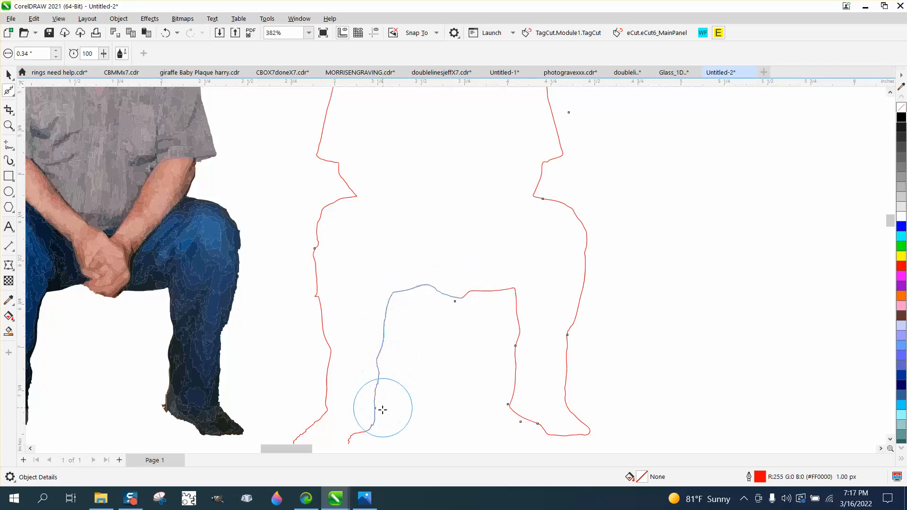
pyautogui.moveTo(326, 409)
pyautogui.mouseDown()
pyautogui.moveTo(316, 245)
pyautogui.moveTo(314, 314)
pyautogui.moveTo(316, 302)
pyautogui.mouseUp()
pyautogui.moveTo(315, 301); pyautogui.dragTo(315, 227)
pyautogui.scroll(-4, 561, 192)
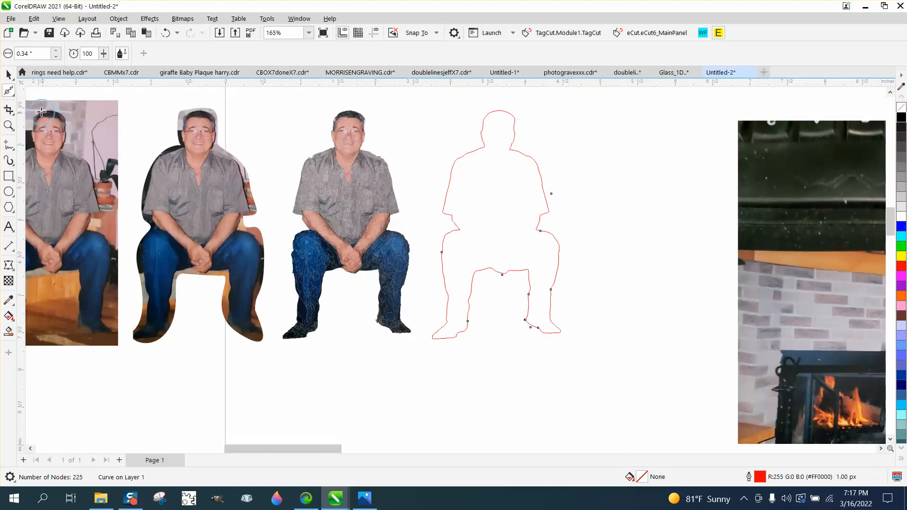
# - Move the rectangular photo of the seated man 6 inches to the right so it sits under the red outline
pyautogui.click(10, 74)
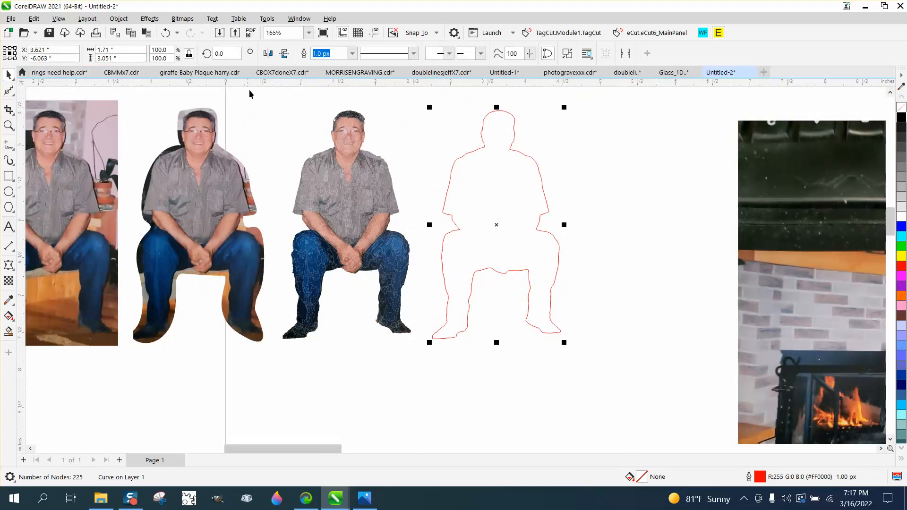
pyautogui.click(286, 104)
pyautogui.click(67, 176)
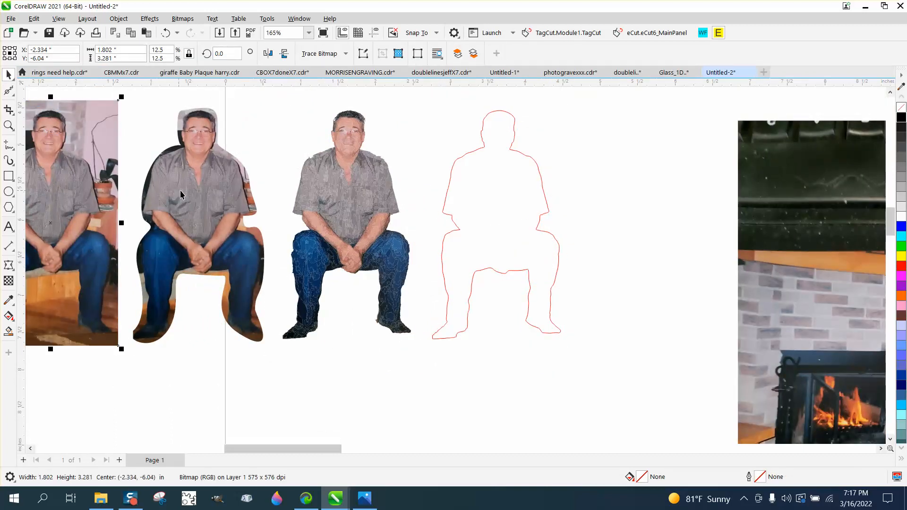
pyautogui.press('Right')
pyautogui.press('Right')
pyautogui.press('Right')
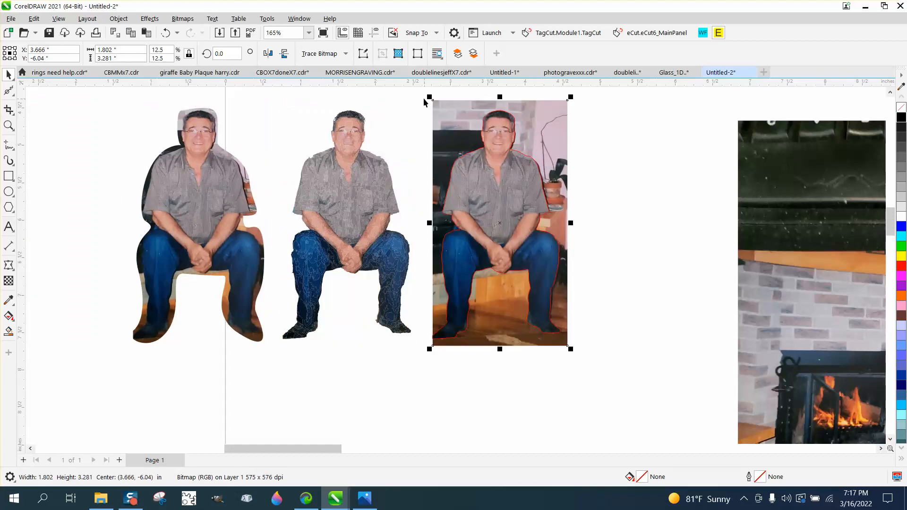
# - Intersect the photo with the red outline and move the resulting cutout 2 inches to the right
pyautogui.moveTo(424, 103); pyautogui.dragTo(608, 361)
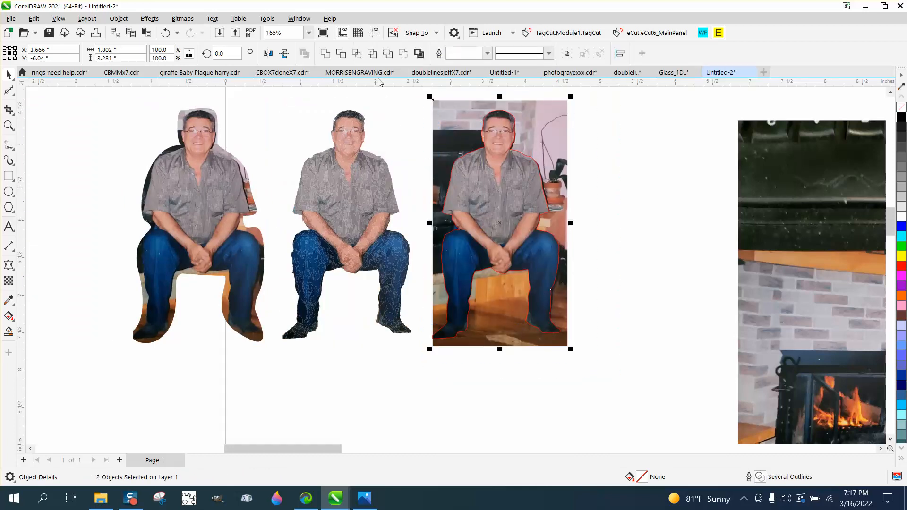
pyautogui.click(358, 56)
pyautogui.press('Right')
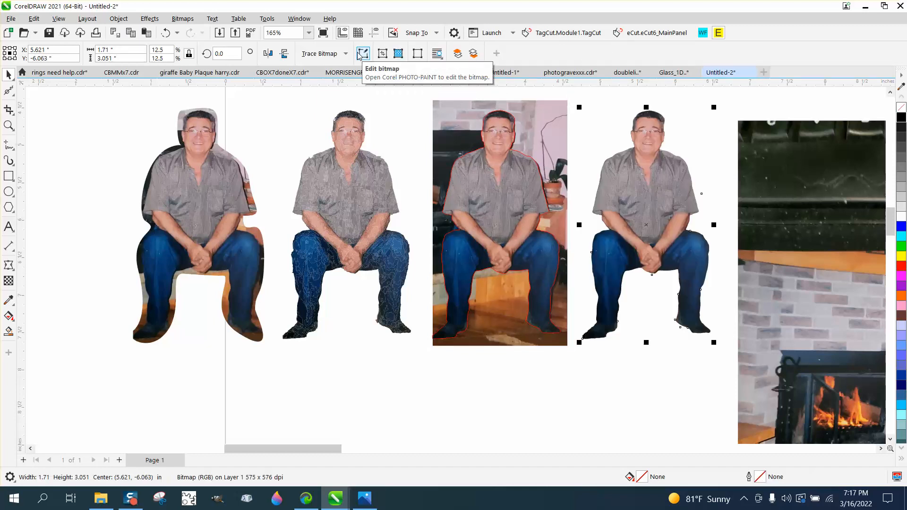
pyautogui.click(672, 341)
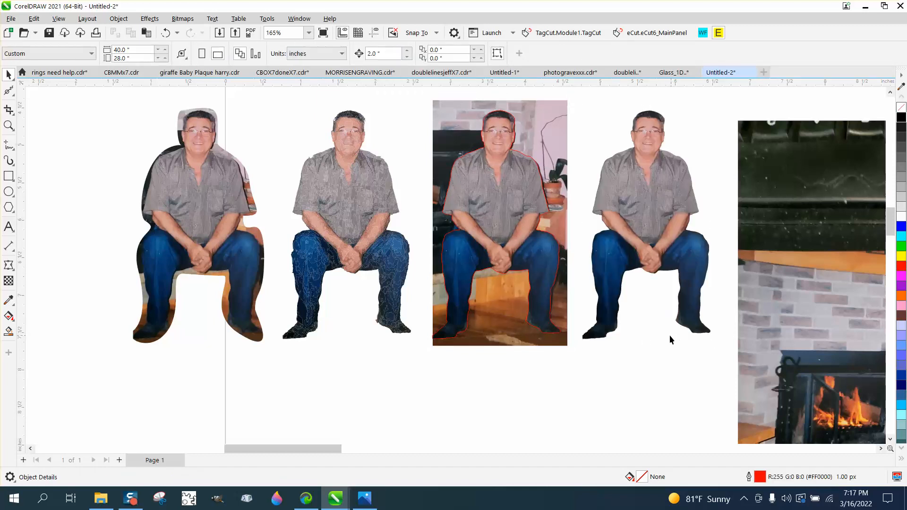
# - Reshape the cutout's edge with the Shape tool to trim the small bump beneath the right-hand sleeve hem
pyautogui.click(13, 126)
pyautogui.moveTo(666, 249); pyautogui.dragTo(729, 266)
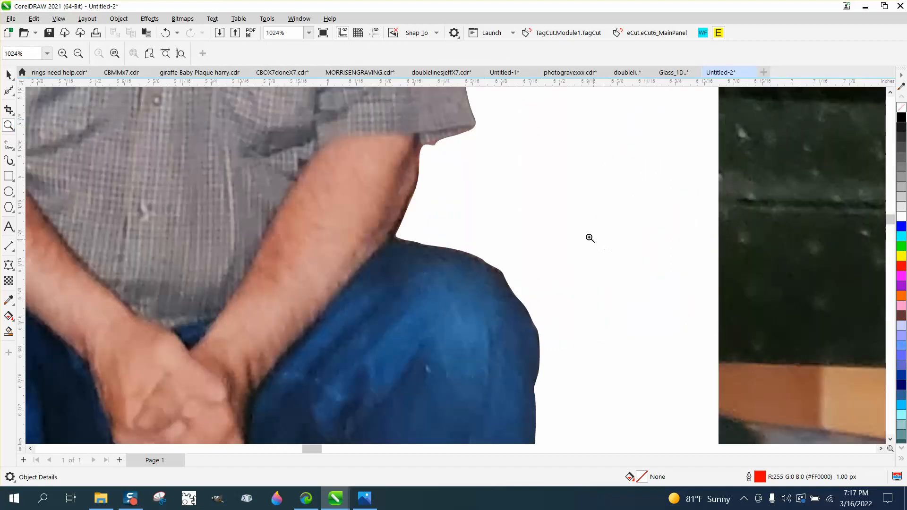
pyautogui.scroll(-2, 569, 219)
pyautogui.scroll(-1, 556, 206)
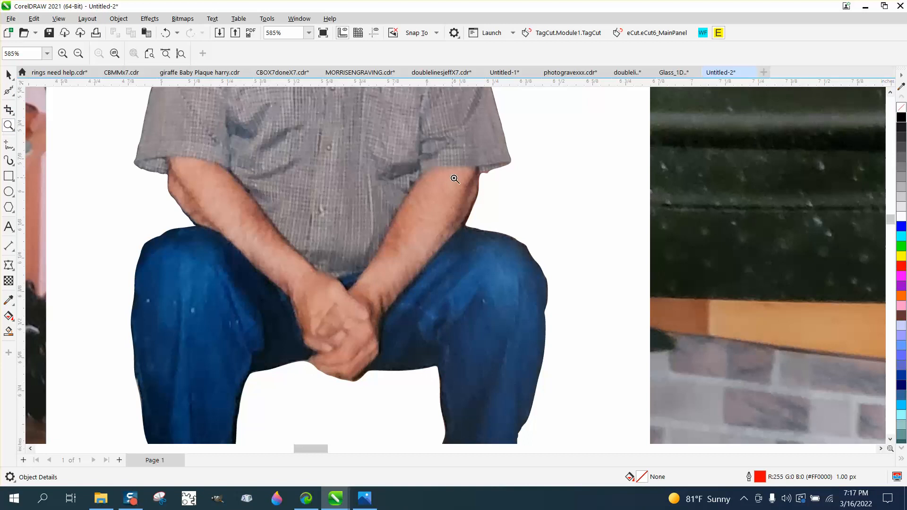
pyautogui.moveTo(549, 194); pyautogui.dragTo(549, 194)
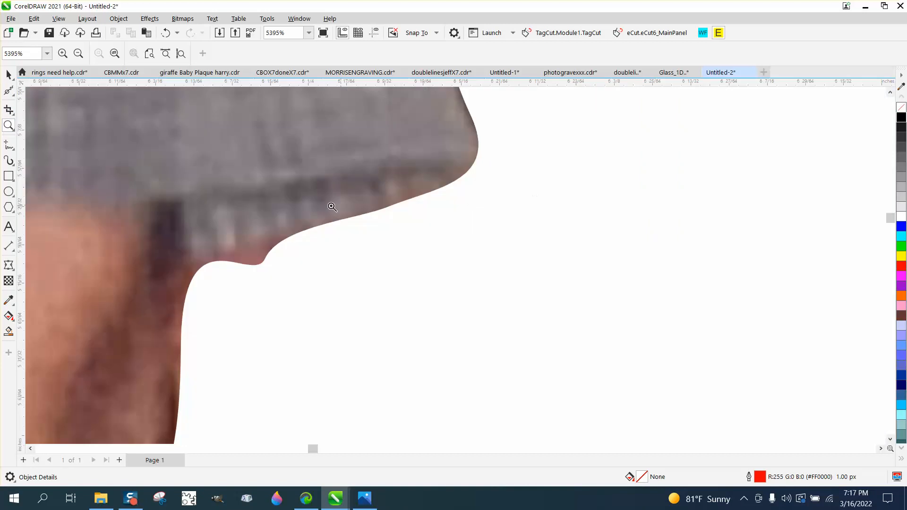
pyautogui.click(13, 96)
pyautogui.click(41, 92)
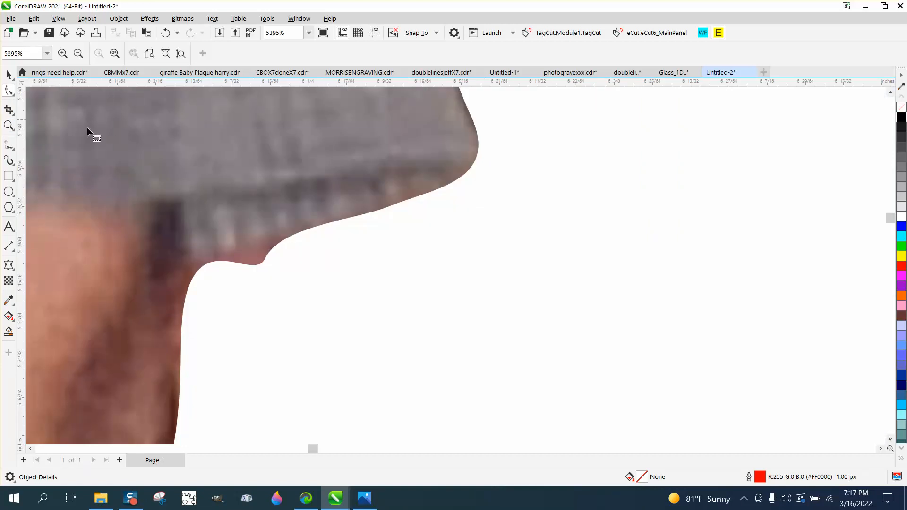
pyautogui.click(257, 263)
pyautogui.moveTo(265, 259); pyautogui.dragTo(215, 262)
pyautogui.scroll(-2, 262, 235)
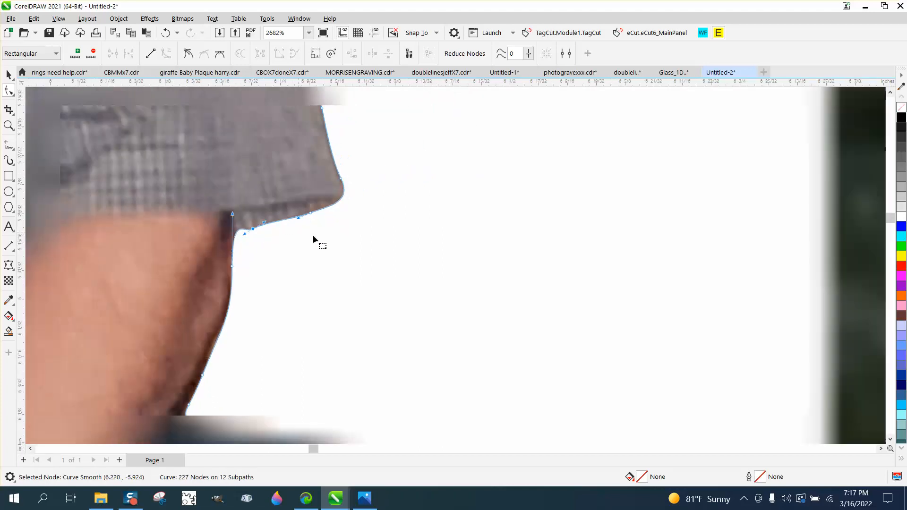
pyautogui.scroll(-7, 313, 236)
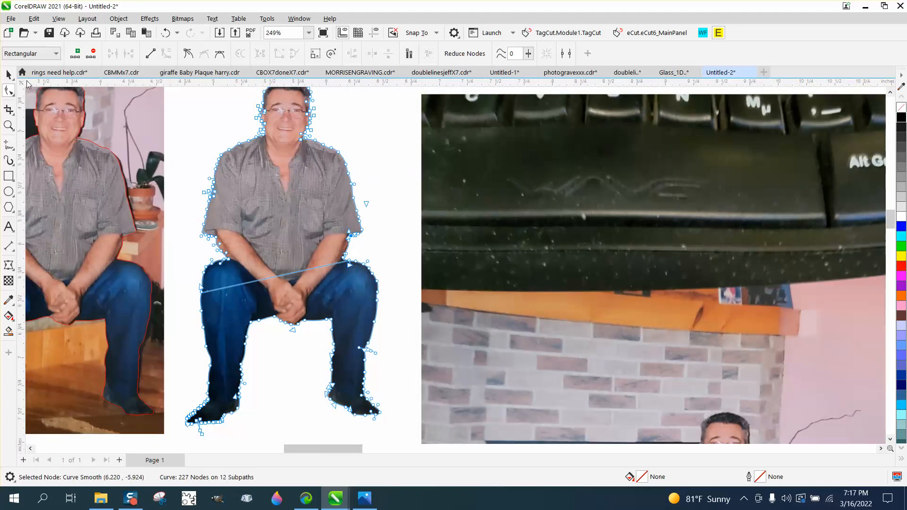
# - Smooth the cutout's jagged edge around the left-hand ear using the Smooth tool with a 0.1-inch nib
pyautogui.click(8, 74)
pyautogui.scroll(-1, 399, 170)
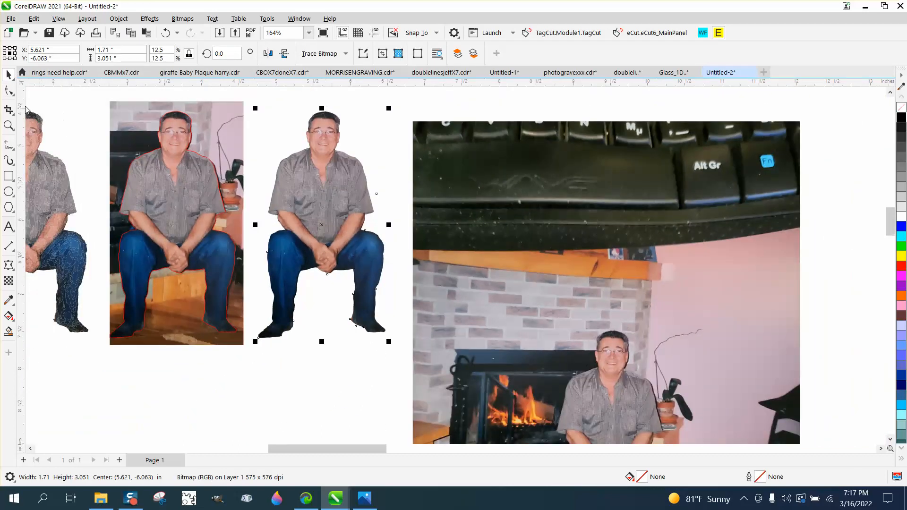
pyautogui.click(9, 125)
pyautogui.moveTo(366, 152); pyautogui.dragTo(373, 152)
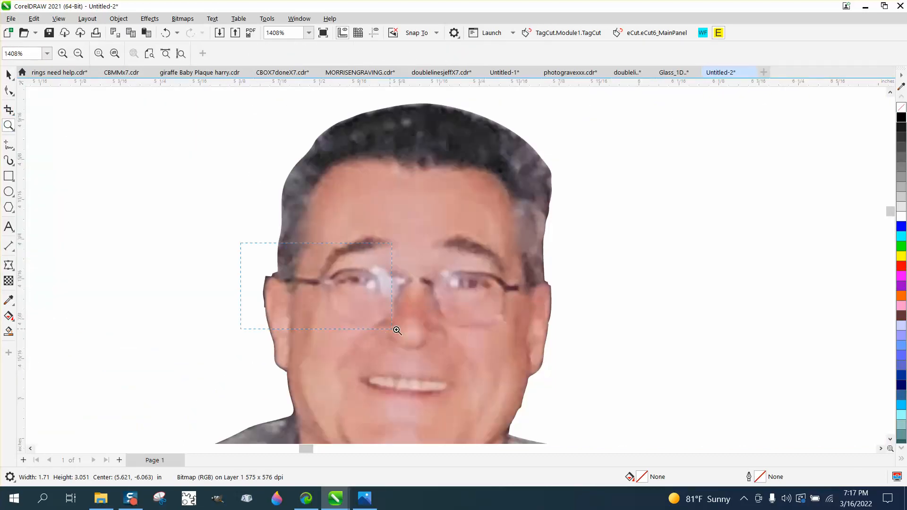
pyautogui.moveTo(397, 330); pyautogui.dragTo(397, 330)
pyautogui.click(13, 96)
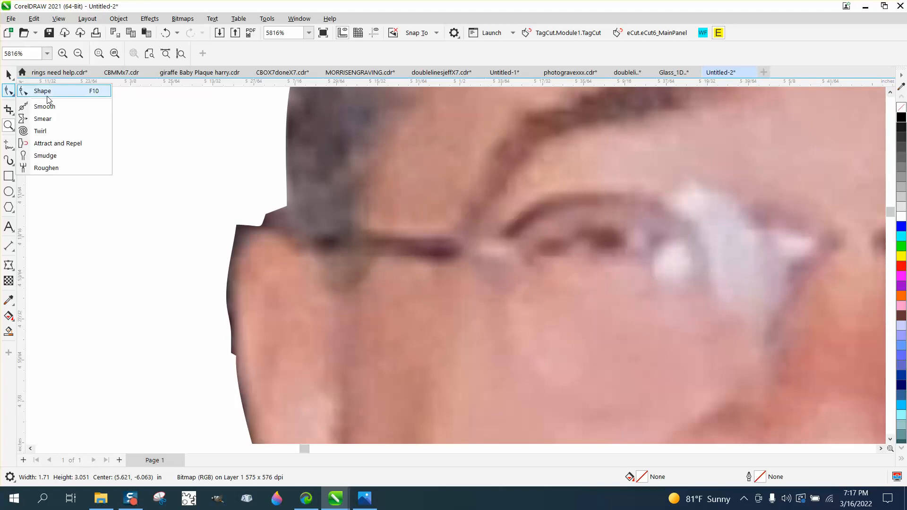
pyautogui.click(38, 105)
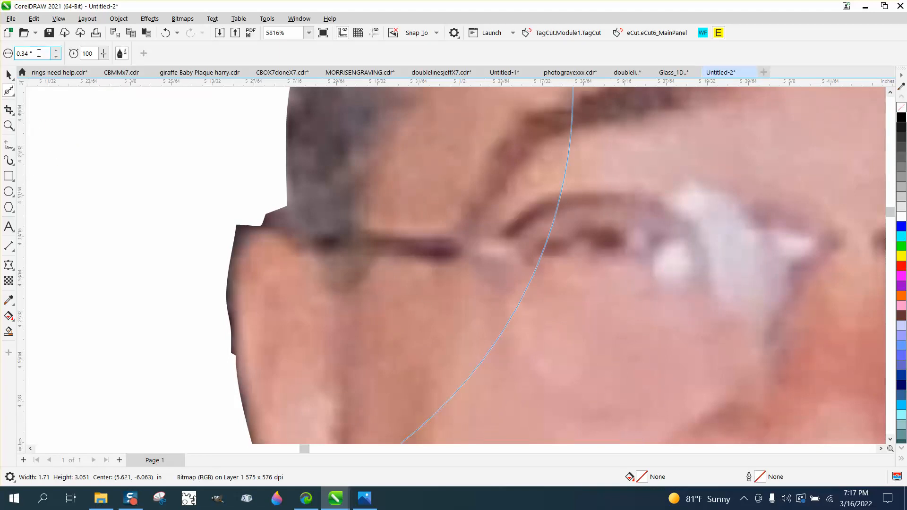
pyautogui.write('0.1')
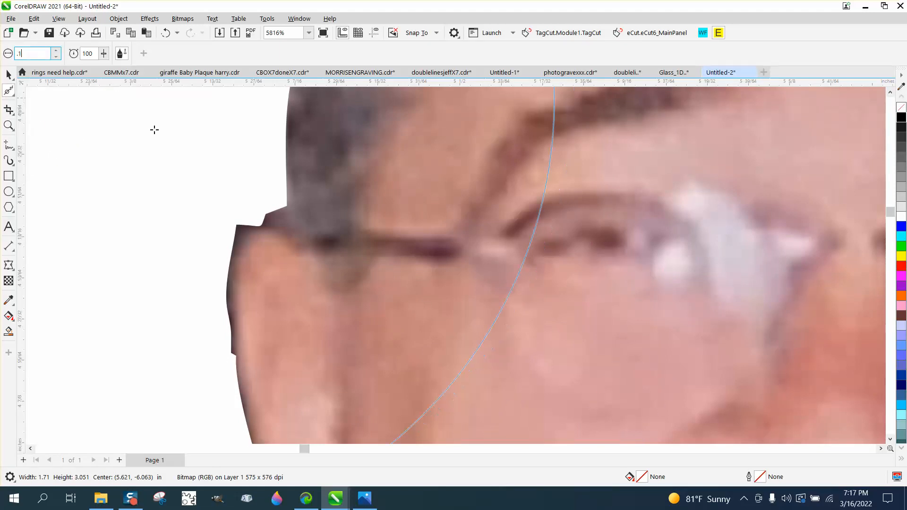
pyautogui.press('Return')
pyautogui.moveTo(247, 233)
pyautogui.mouseDown()
pyautogui.moveTo(203, 210)
pyautogui.moveTo(202, 259)
pyautogui.moveTo(190, 279)
pyautogui.mouseUp()
pyautogui.scroll(-5, 191, 278)
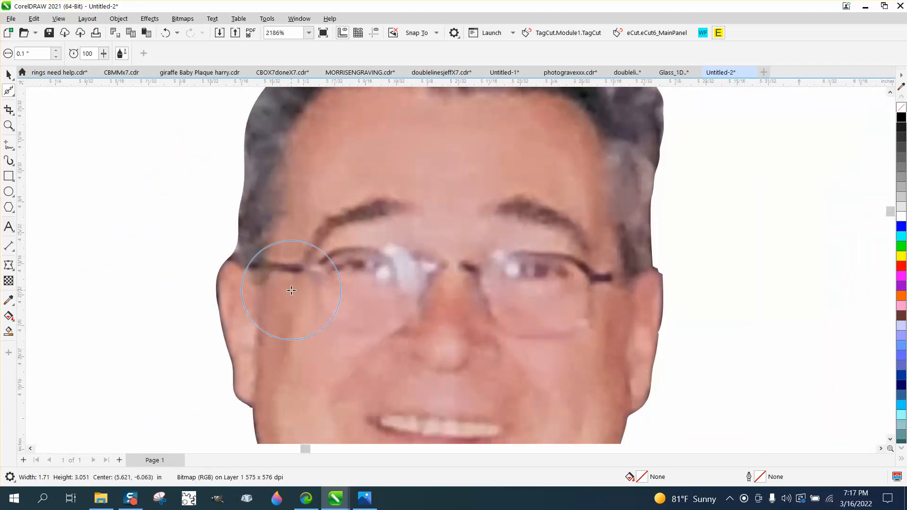
# - Examine the cutout's edge around the head, hair and ears
pyautogui.scroll(-6, 424, 264)
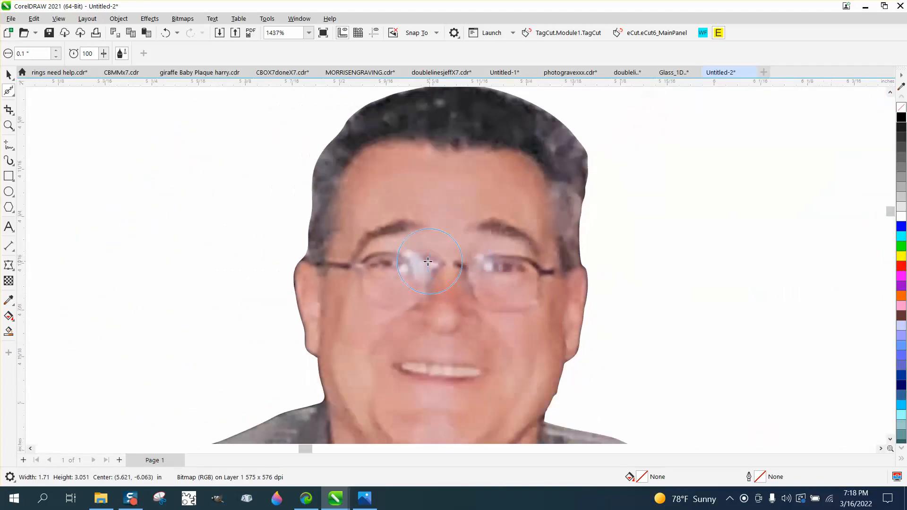
pyautogui.scroll(-4, 425, 263)
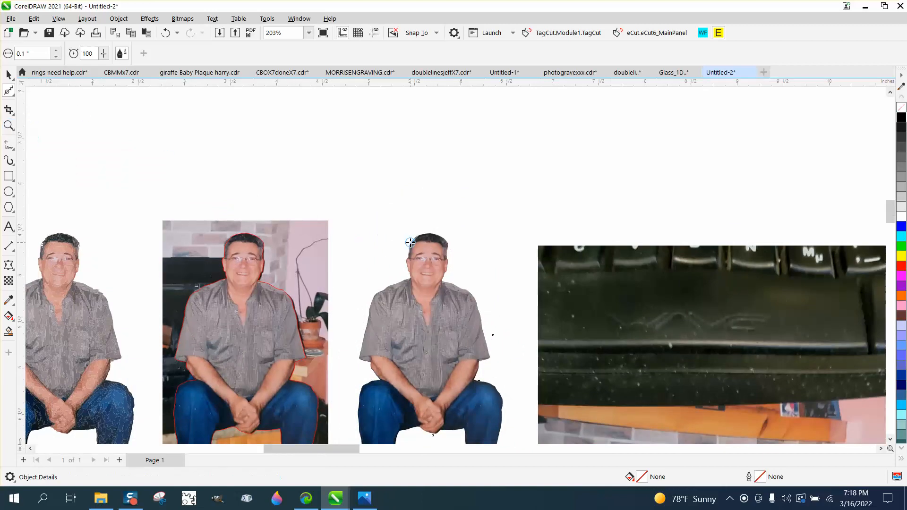
pyautogui.click(9, 125)
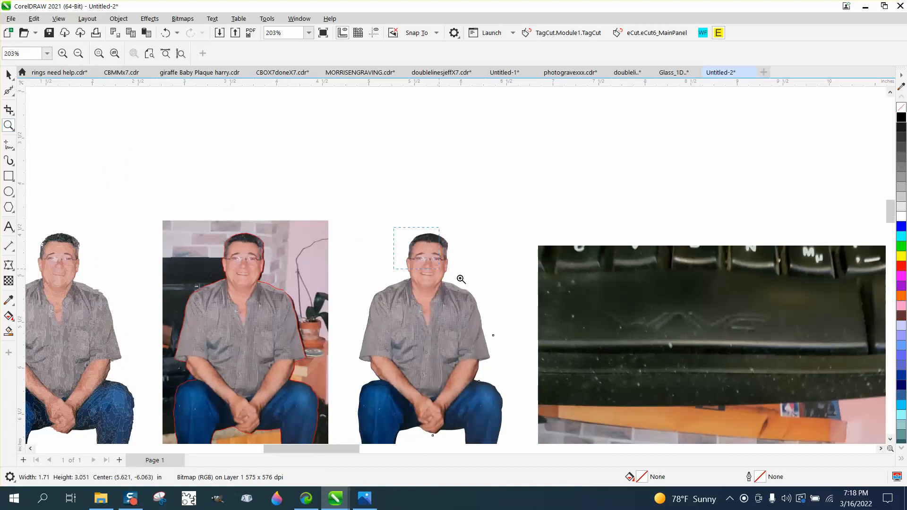
pyautogui.moveTo(393, 227); pyautogui.dragTo(462, 280)
pyautogui.scroll(-4, 376, 241)
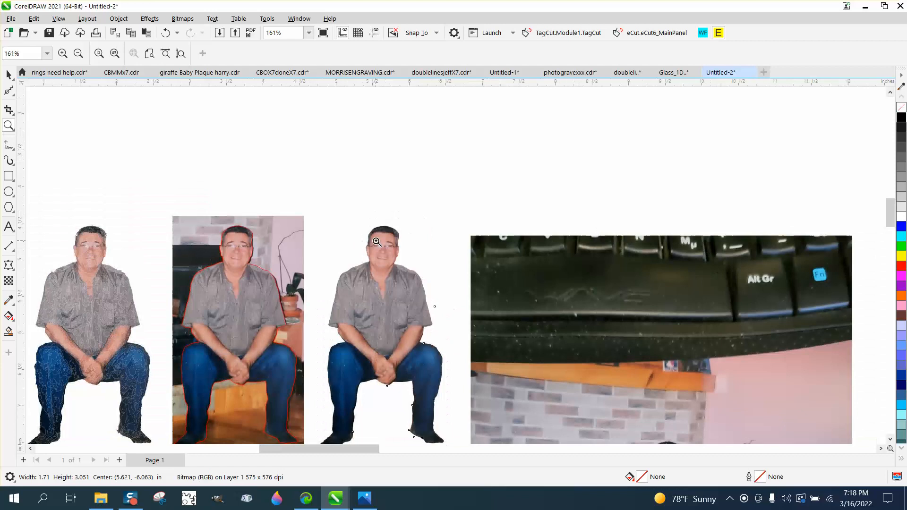
pyautogui.scroll(-1, 381, 247)
pyautogui.scroll(-1, 361, 285)
# - Try to move the stray node below the clasped hands on the cutout
pyautogui.moveTo(349, 313); pyautogui.dragTo(471, 424)
pyautogui.moveTo(366, 224); pyautogui.dragTo(427, 246)
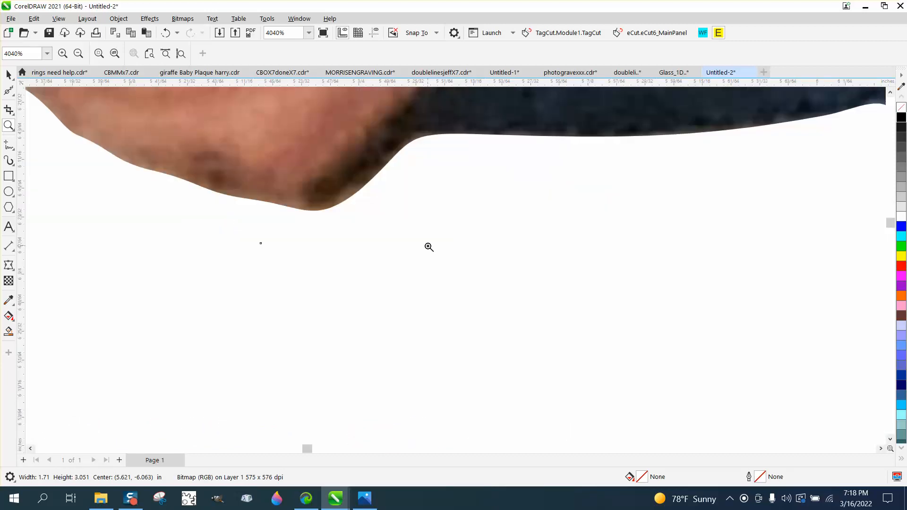
pyautogui.scroll(-1, 427, 247)
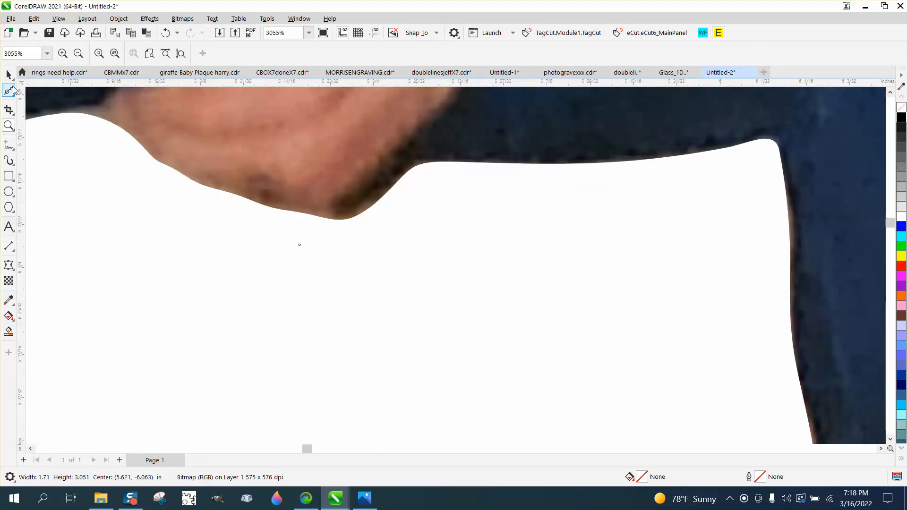
pyautogui.click(10, 91)
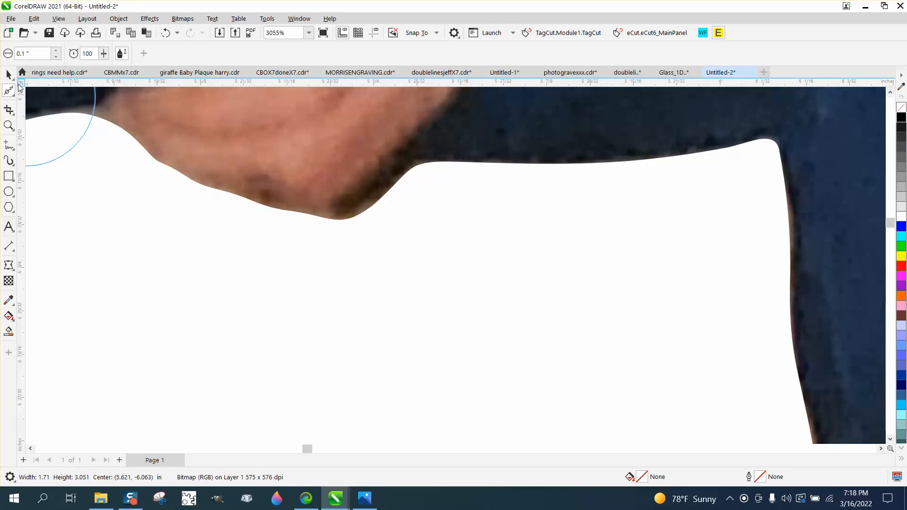
pyautogui.click(10, 90)
pyautogui.click(9, 76)
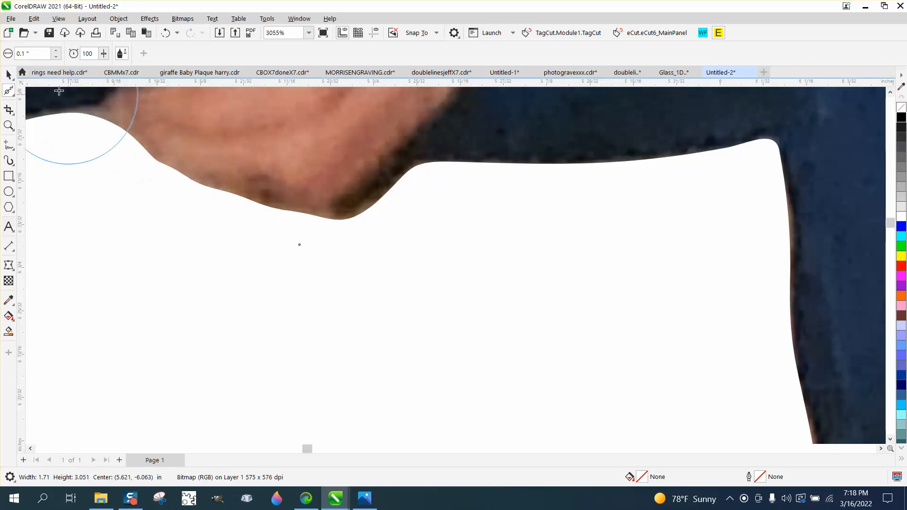
pyautogui.click(9, 76)
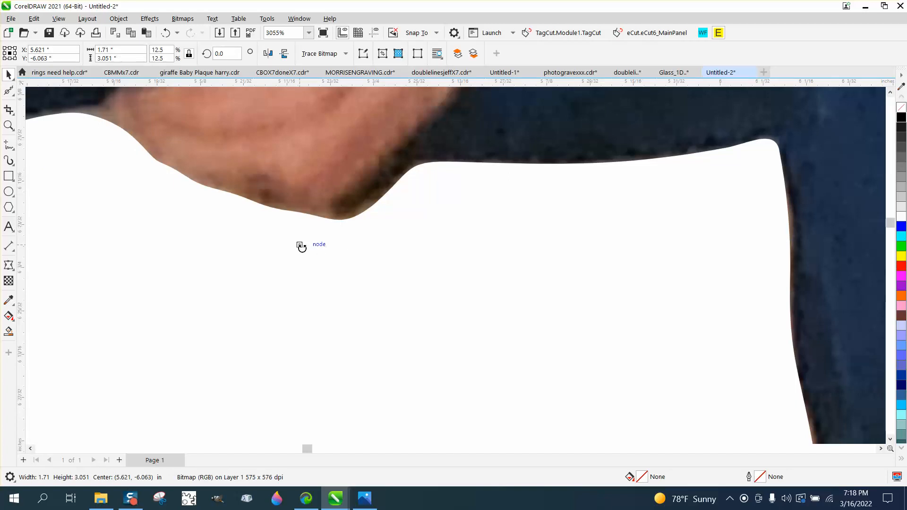
pyautogui.scroll(-2, 301, 246)
pyautogui.moveTo(339, 266); pyautogui.dragTo(342, 293)
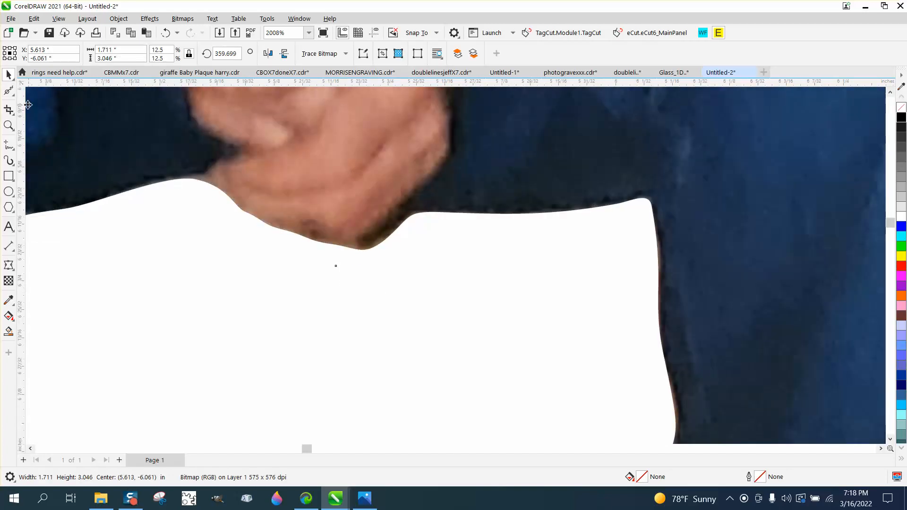
pyautogui.scroll(-8, 264, 170)
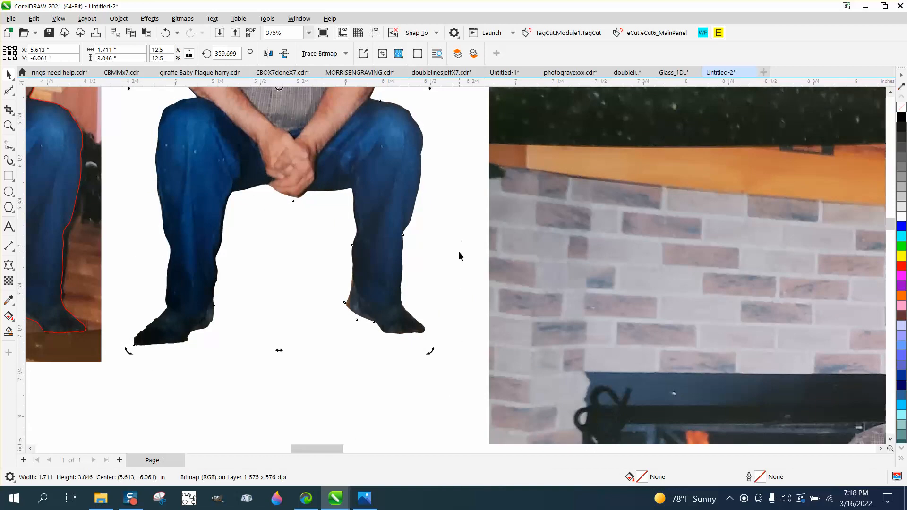
# - Examine the cutout's edge around the right-hand foot with the cutout deselected
pyautogui.click(8, 125)
pyautogui.moveTo(348, 283); pyautogui.dragTo(441, 377)
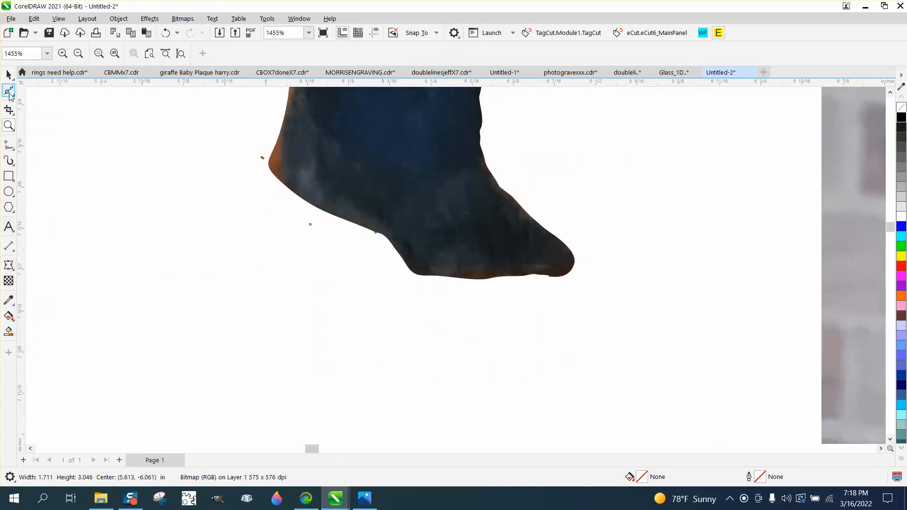
pyautogui.click(8, 74)
pyautogui.click(297, 222)
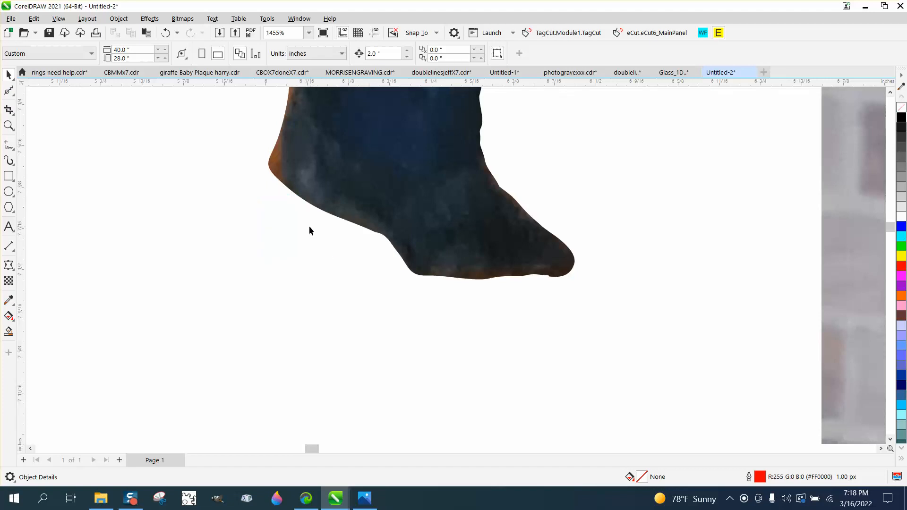
pyautogui.scroll(-6, 497, 304)
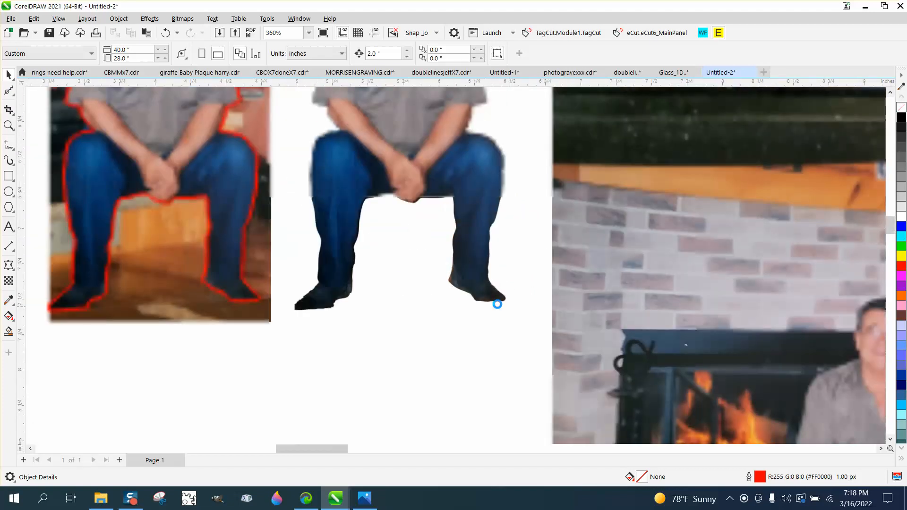
pyautogui.scroll(-6, 497, 305)
# - Move the large fireplace photo up to sit level with the row of cutouts and inspect the finished cutout beside it
pyautogui.moveTo(640, 326); pyautogui.dragTo(650, 220)
pyautogui.click(8, 125)
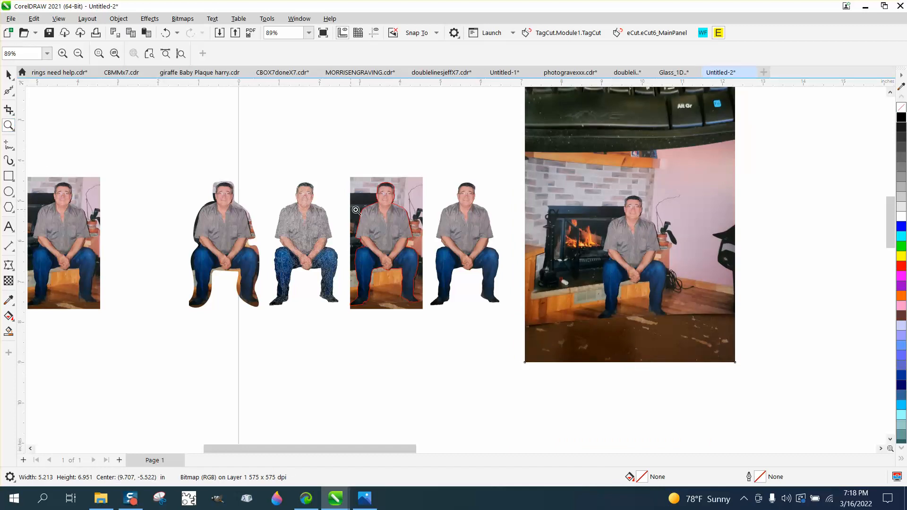
pyautogui.moveTo(444, 177); pyautogui.dragTo(527, 324)
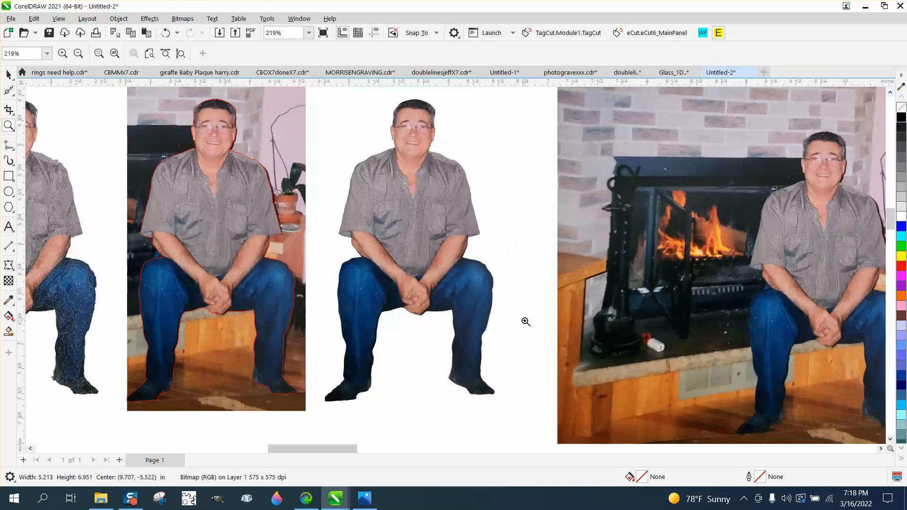
pyautogui.scroll(-3, 437, 278)
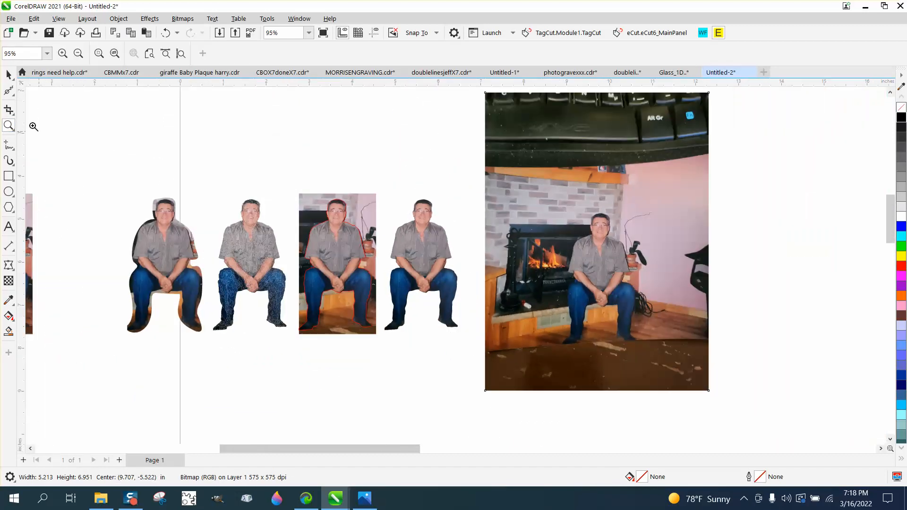
# - Move the finished cutout across the page and back to the gap between the outlined photo and the fireplace photo
pyautogui.click(9, 75)
pyautogui.moveTo(425, 255); pyautogui.dragTo(108, 149)
pyautogui.moveTo(112, 146); pyautogui.dragTo(444, 210)
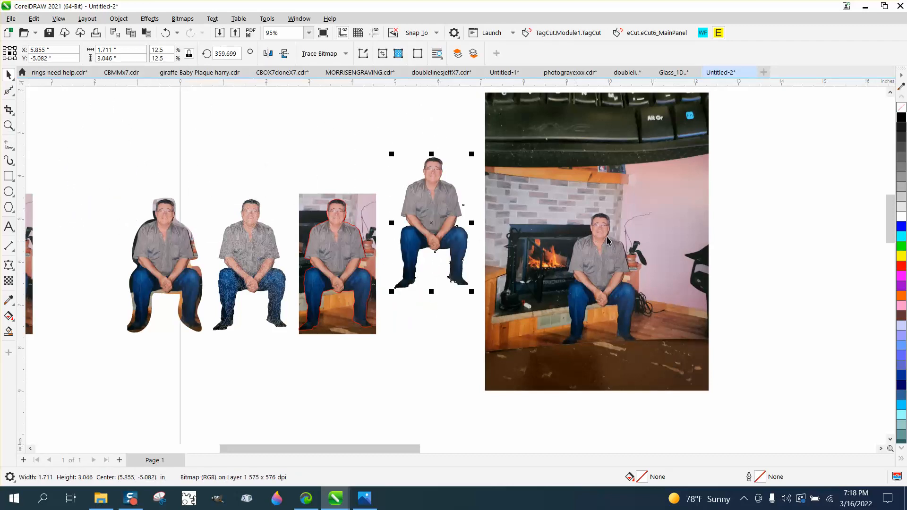
# - Move the fireplace photo farther right and place the cutout in the cleared space, centred at about X 6.943, Y -4.144 inches
pyautogui.scroll(-2, 651, 224)
pyautogui.moveTo(651, 225); pyautogui.dragTo(747, 227)
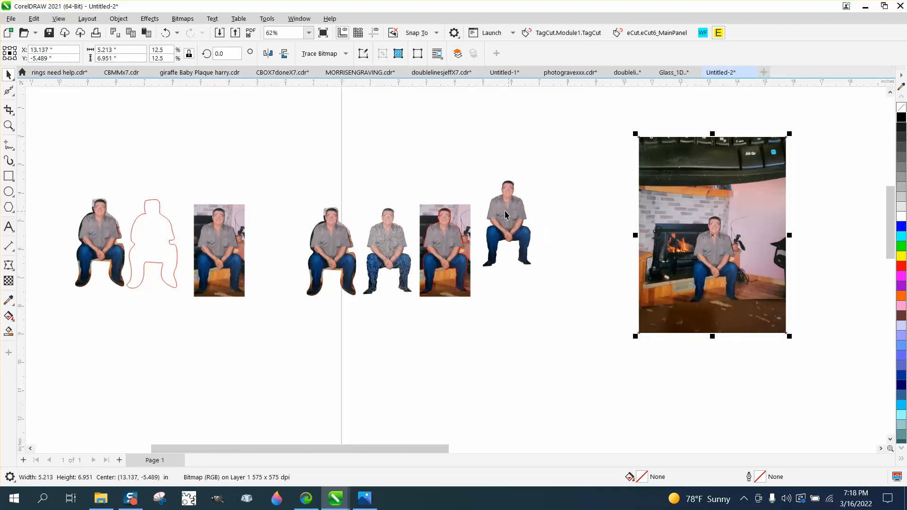
pyautogui.moveTo(506, 215); pyautogui.dragTo(558, 252)
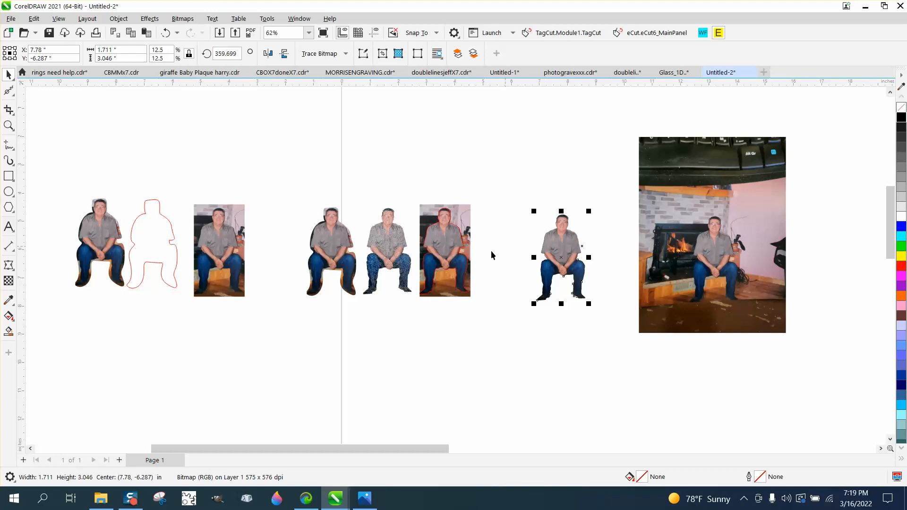
pyautogui.moveTo(564, 249); pyautogui.dragTo(541, 187)
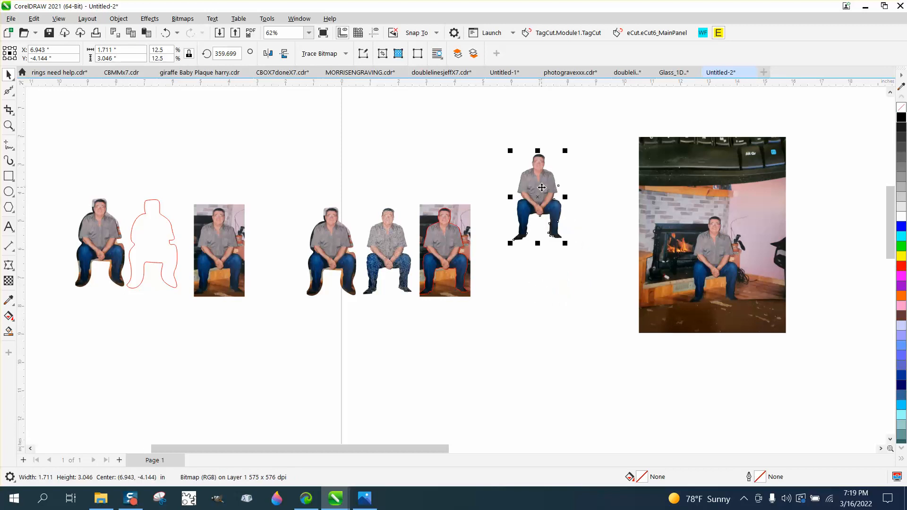